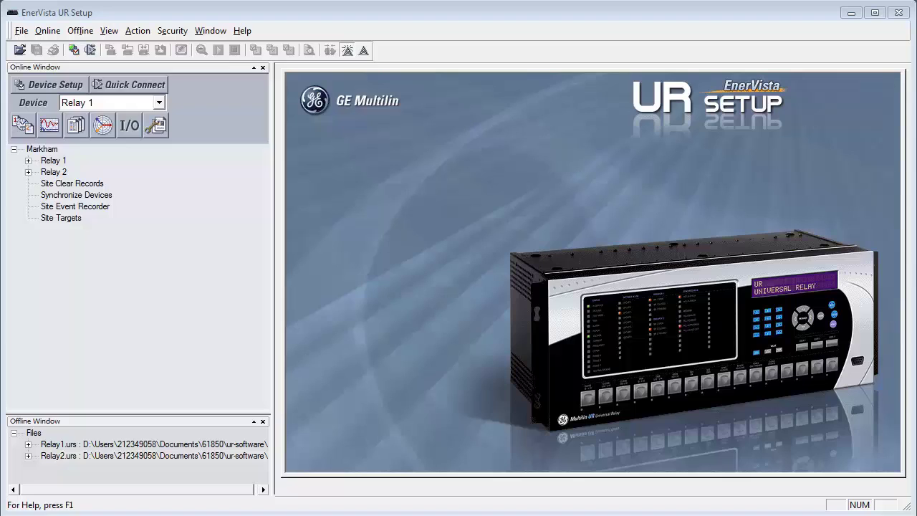
Expand Relay 1's Settings tree down to the Inputs/Outputs branch in the Online Window.
{"action": "left_click", "coordinate": [28, 161]}
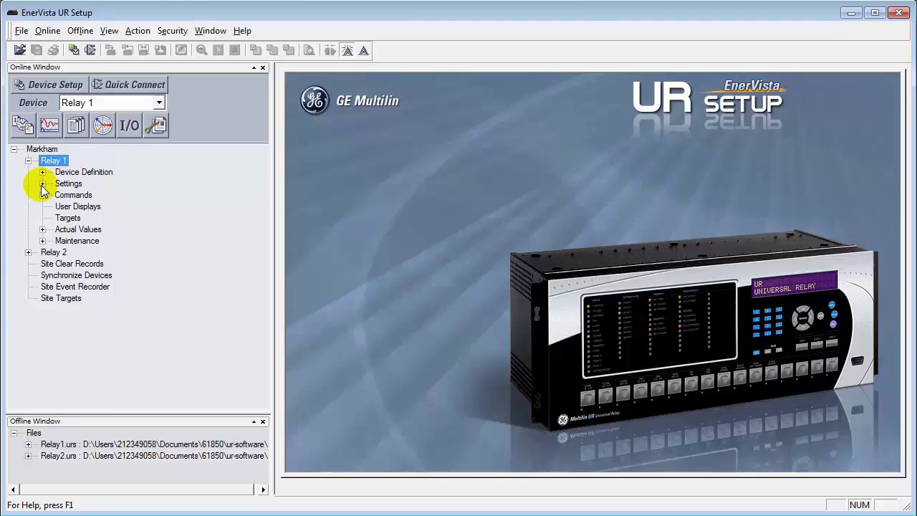
{"action": "left_click", "coordinate": [42, 184]}
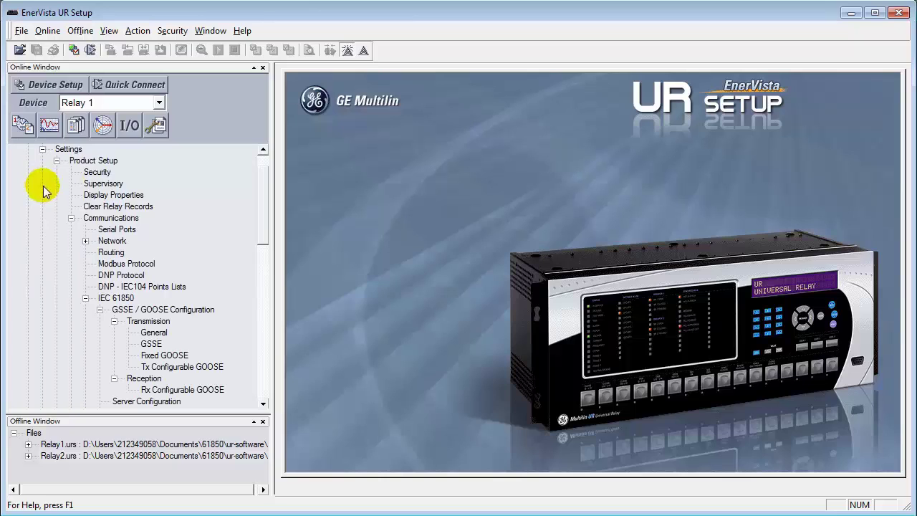
{"action": "left_click_drag", "start_coordinate": [264, 231], "coordinate": [232, 343]}
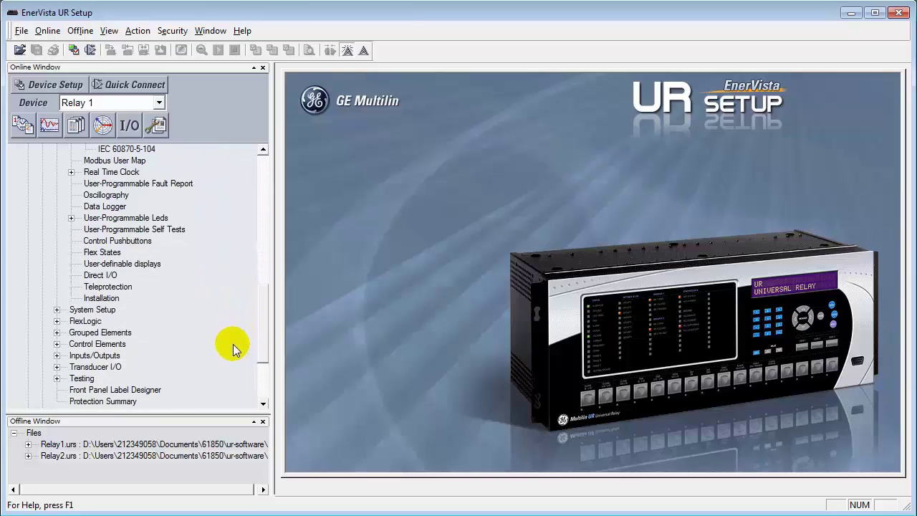
{"action": "left_click", "coordinate": [56, 355]}
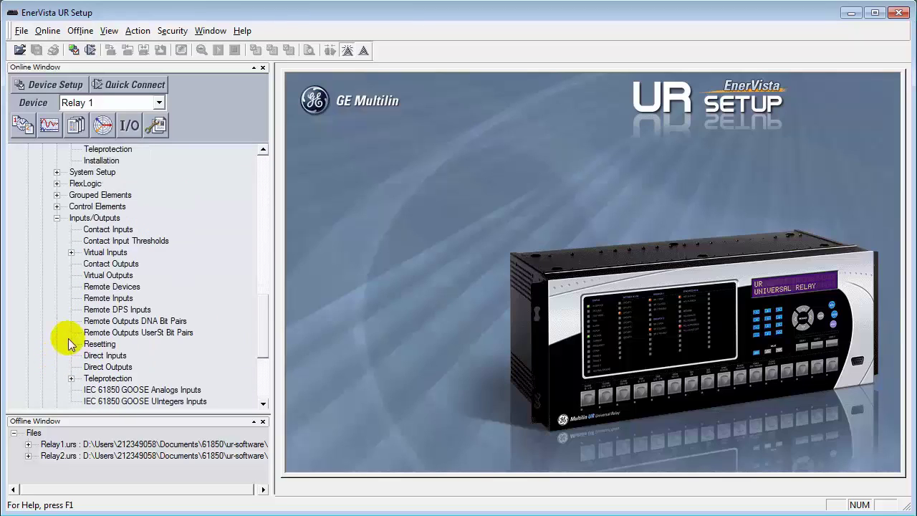
Open Contact Input Thresholds and set both contact groups to 17 Vdc.
{"action": "double_click", "coordinate": [111, 243]}
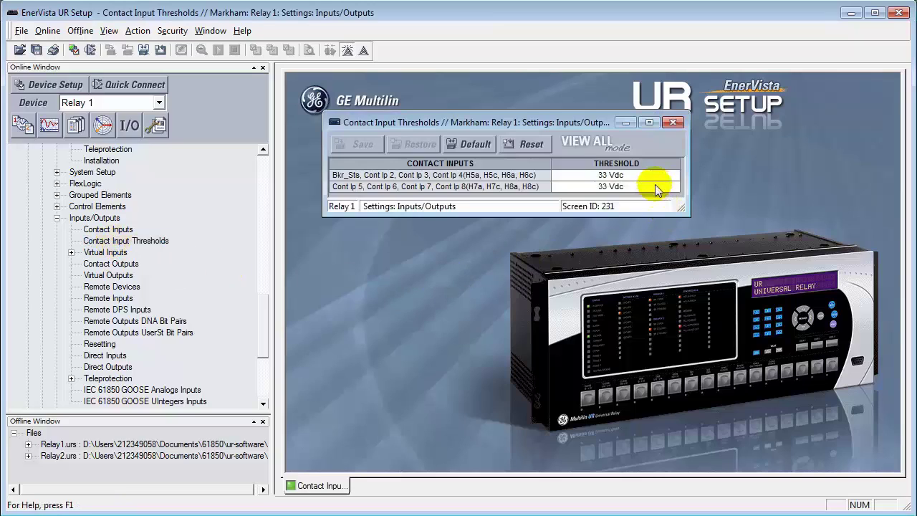
{"action": "left_click", "coordinate": [658, 177]}
{"action": "left_click", "coordinate": [673, 175]}
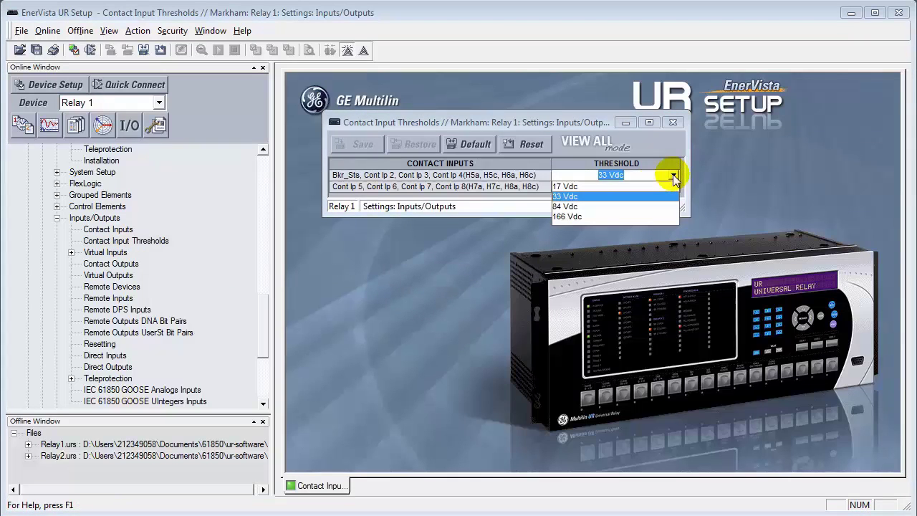
{"action": "left_click", "coordinate": [667, 187]}
{"action": "left_click", "coordinate": [666, 186]}
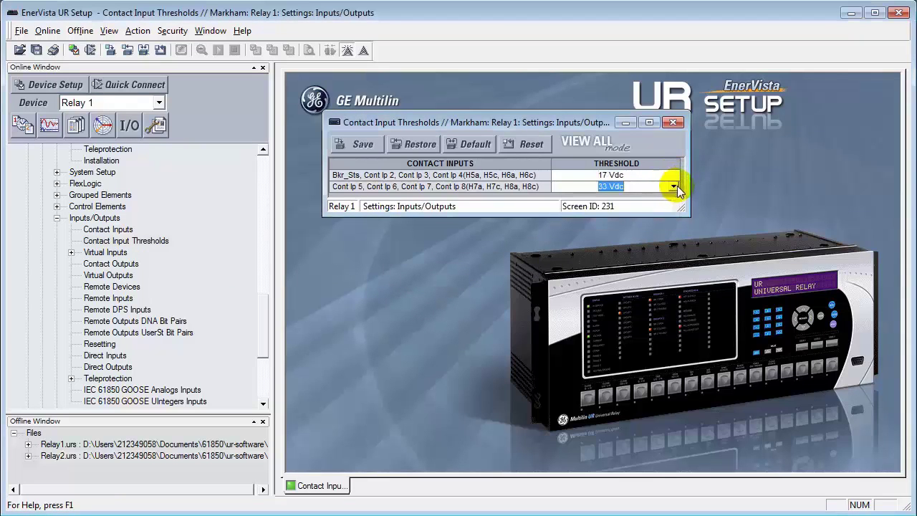
{"action": "left_click", "coordinate": [674, 187]}
{"action": "left_click", "coordinate": [647, 198]}
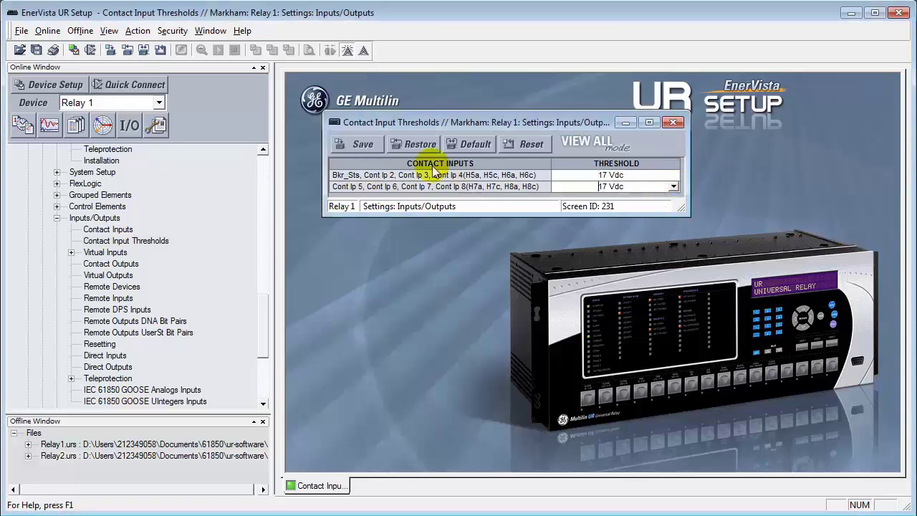
Save the 17 Vdc thresholds and close the Contact Input Thresholds window.
{"action": "left_click", "coordinate": [351, 146]}
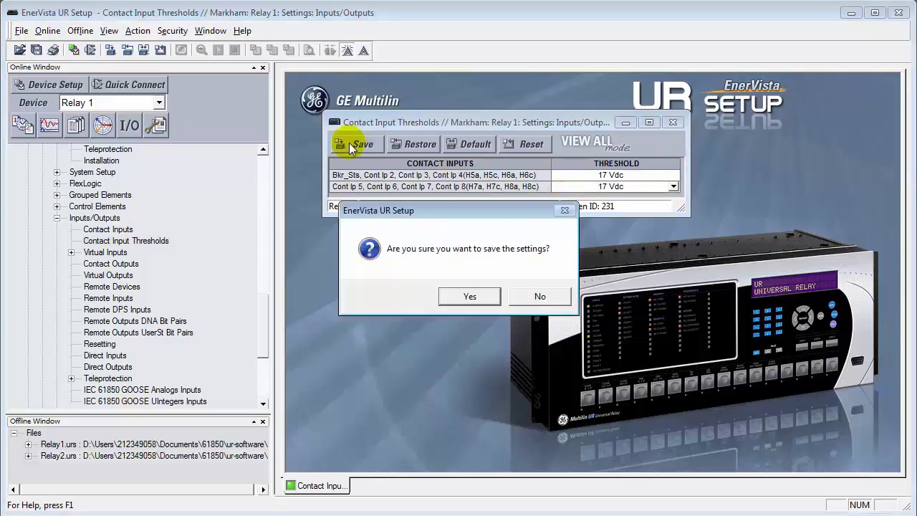
{"action": "left_click", "coordinate": [462, 297]}
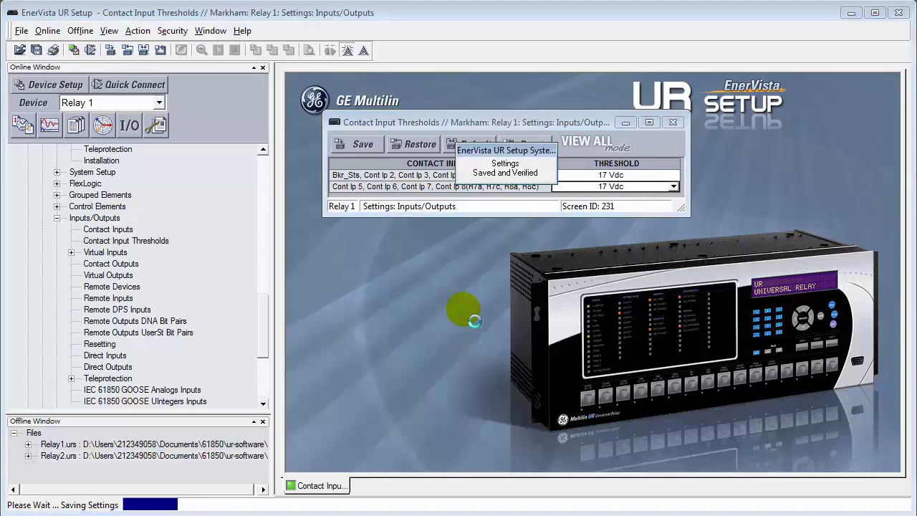
{"action": "left_click", "coordinate": [673, 123]}
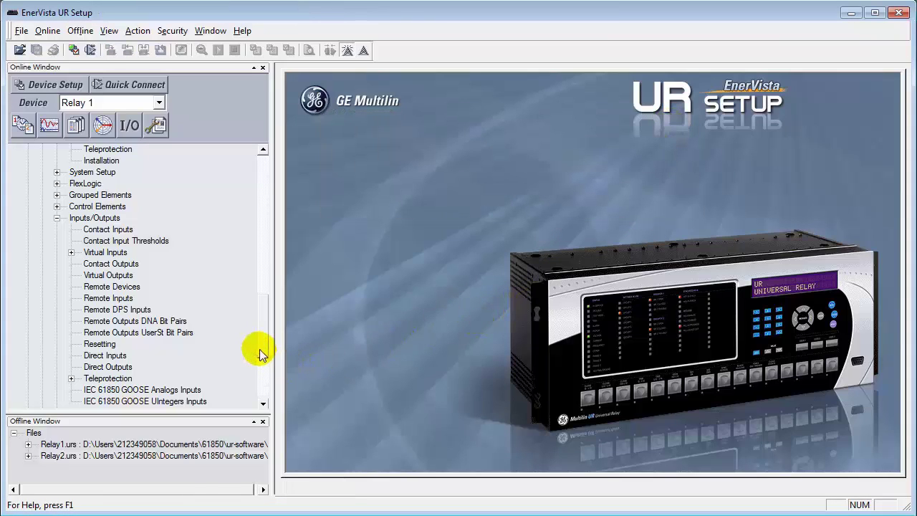
Open Relay 1's System Setup > AC Inputs > Current settings.
{"action": "left_click_drag", "start_coordinate": [261, 353], "coordinate": [212, 318]}
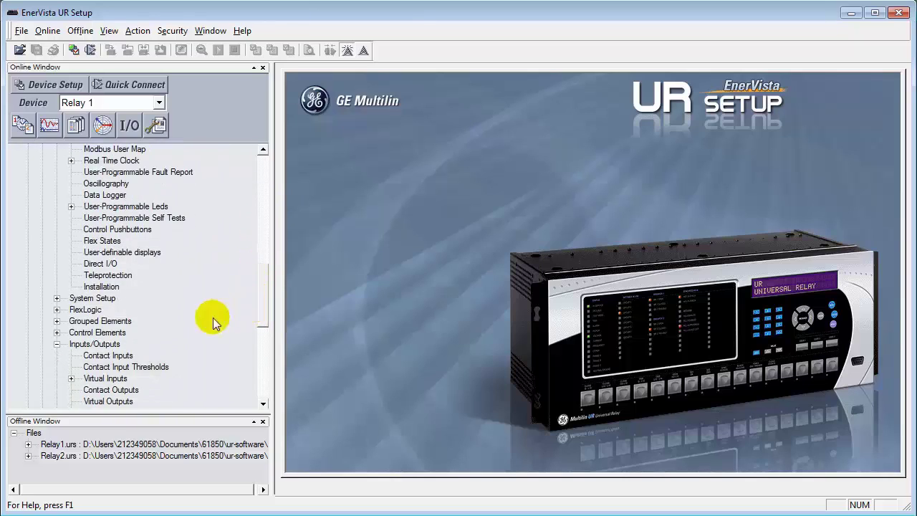
{"action": "left_click", "coordinate": [56, 298]}
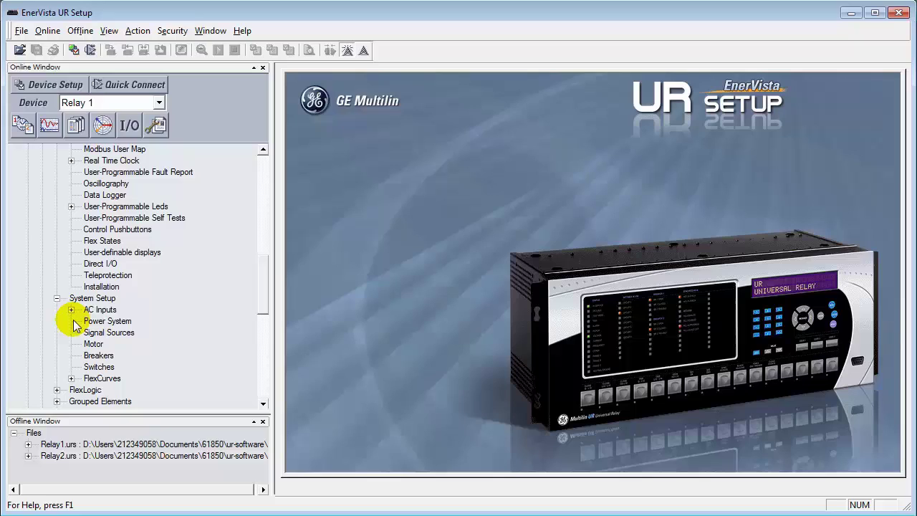
{"action": "left_click", "coordinate": [71, 310]}
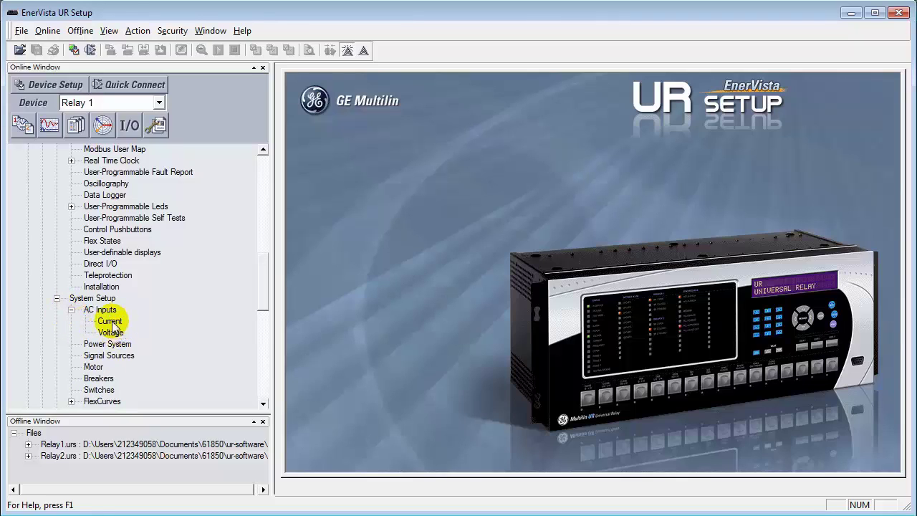
{"action": "double_click", "coordinate": [111, 321]}
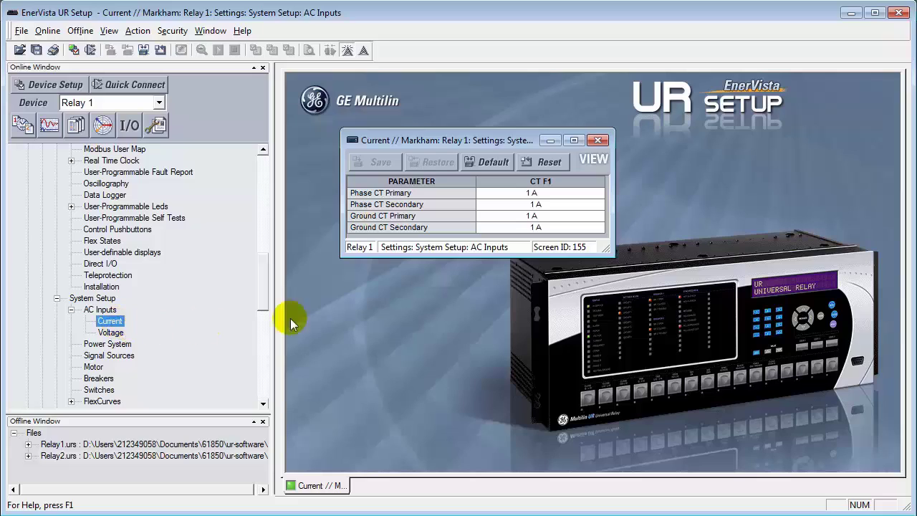
Set CT F1 Phase CT Primary to 1000 A and save it.
{"action": "left_click", "coordinate": [563, 193]}
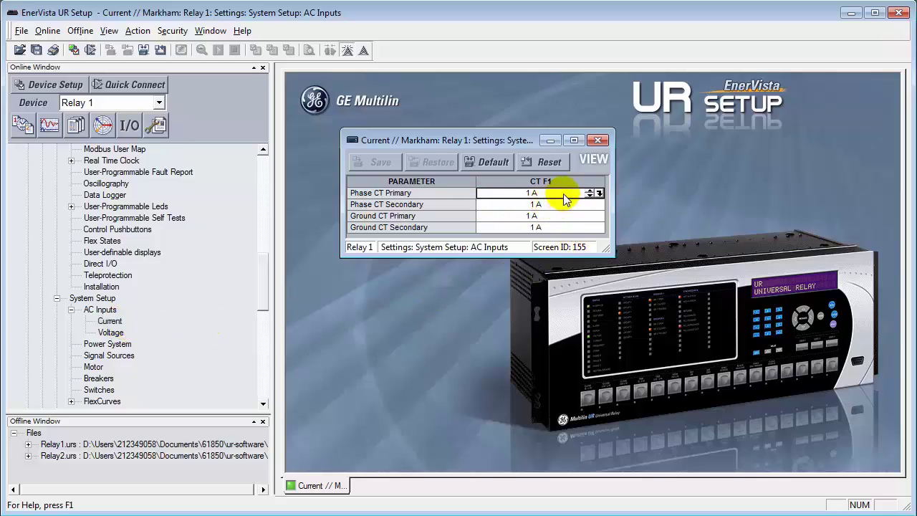
{"action": "type", "text": "1000"}
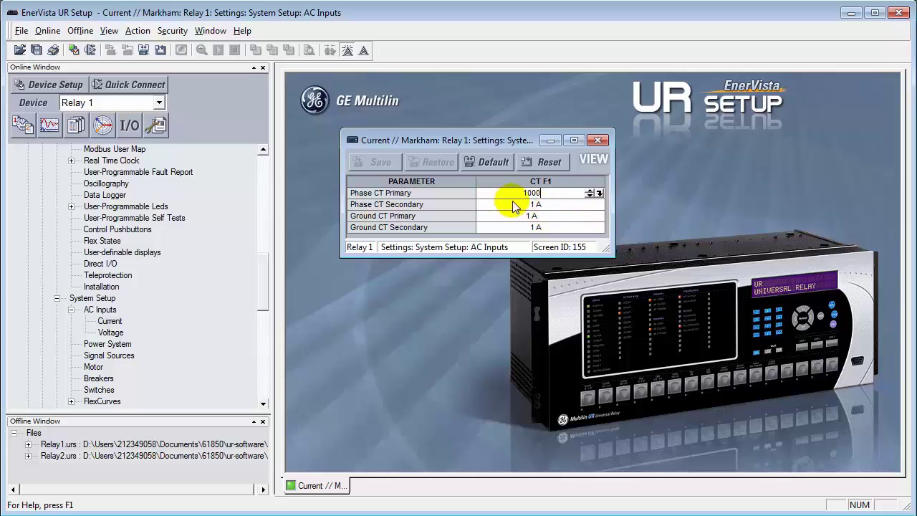
{"action": "key", "text": "Return"}
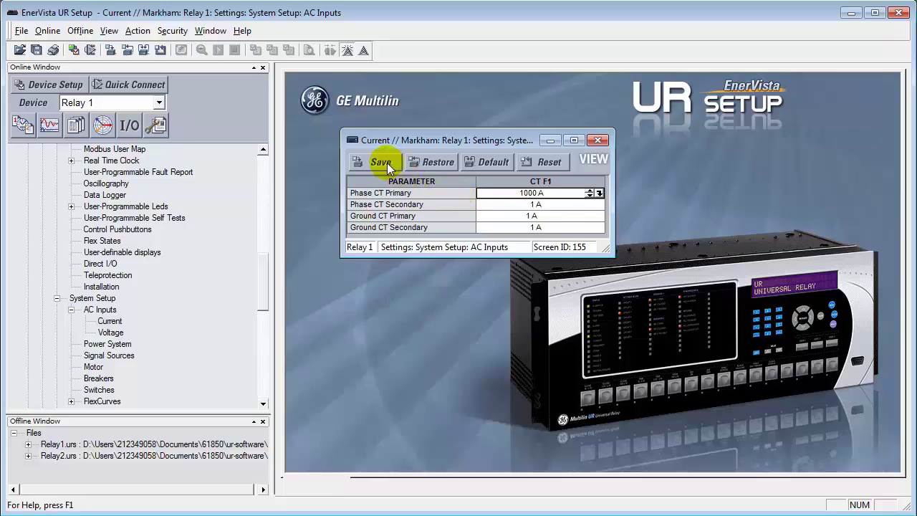
{"action": "left_click", "coordinate": [382, 162]}
{"action": "left_click", "coordinate": [469, 296]}
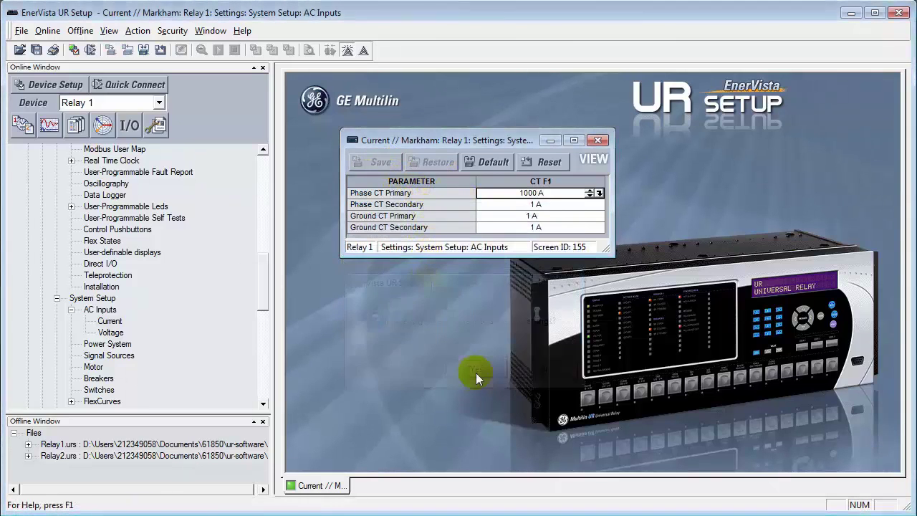
Open the AC Inputs Voltage settings and place them below the Current window.
{"action": "left_click_drag", "start_coordinate": [449, 141], "coordinate": [437, 107]}
{"action": "double_click", "coordinate": [111, 332]}
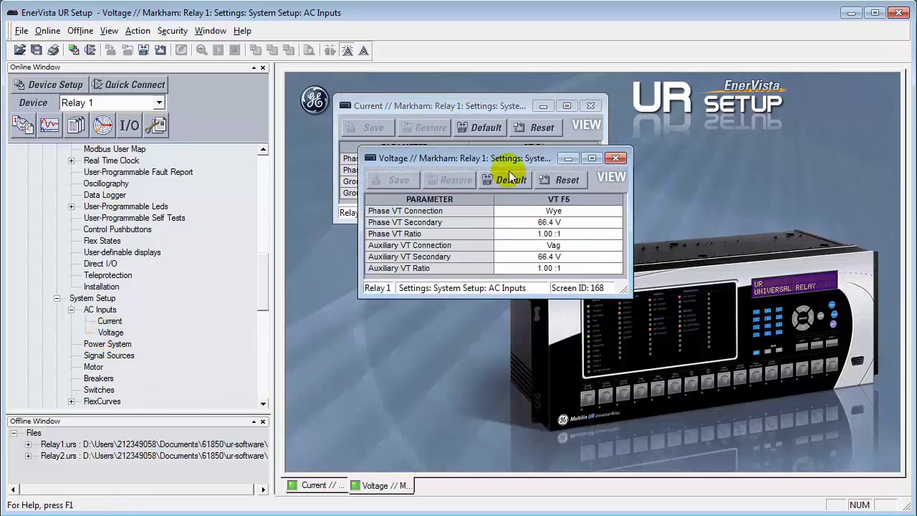
{"action": "left_click_drag", "start_coordinate": [501, 159], "coordinate": [482, 241]}
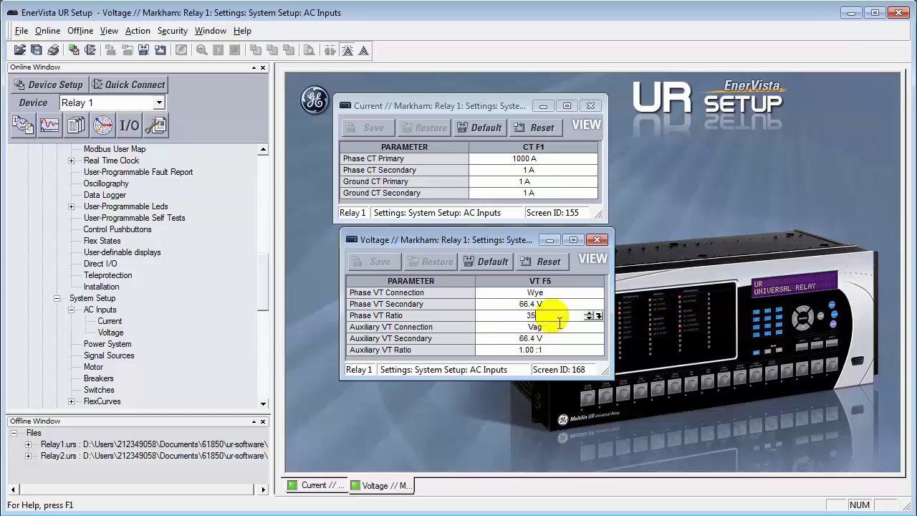
Set VT F5 Phase VT Ratio to 35.00:1 and save it.
{"action": "key", "text": "Return"}
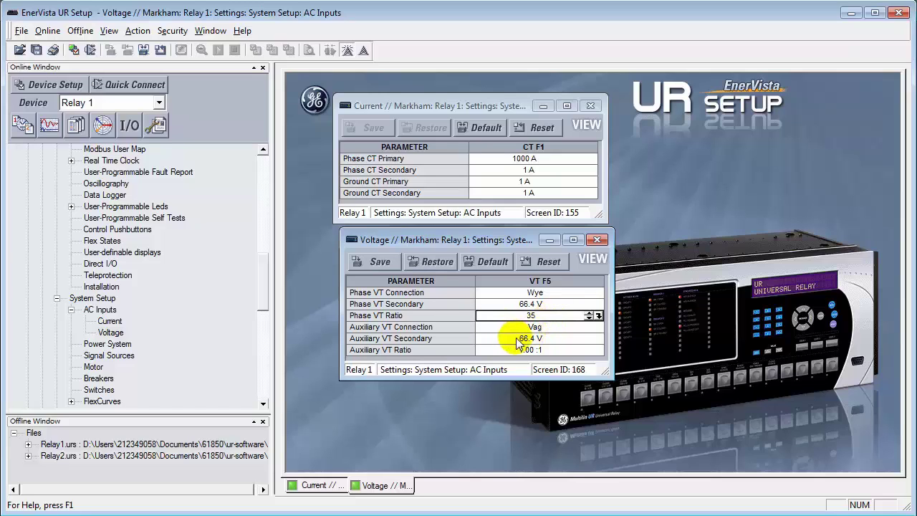
{"action": "left_click", "coordinate": [365, 261]}
{"action": "left_click_drag", "start_coordinate": [452, 210], "coordinate": [461, 375]}
{"action": "left_click", "coordinate": [478, 460]}
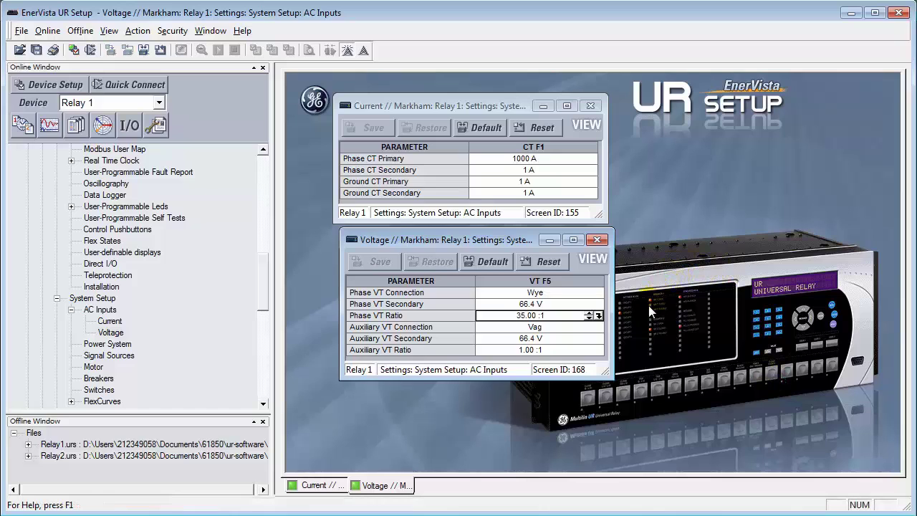
{"action": "left_click_drag", "start_coordinate": [491, 242], "coordinate": [769, 111]}
Open Signal Sources and assign CT F1 as Source 1's phase CT and ground CT.
{"action": "left_click", "coordinate": [111, 356]}
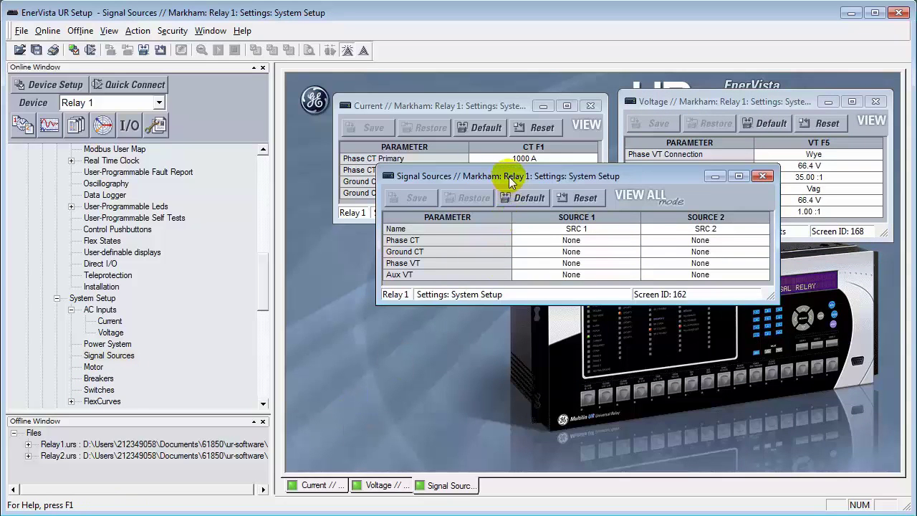
{"action": "left_click_drag", "start_coordinate": [510, 176], "coordinate": [469, 259]}
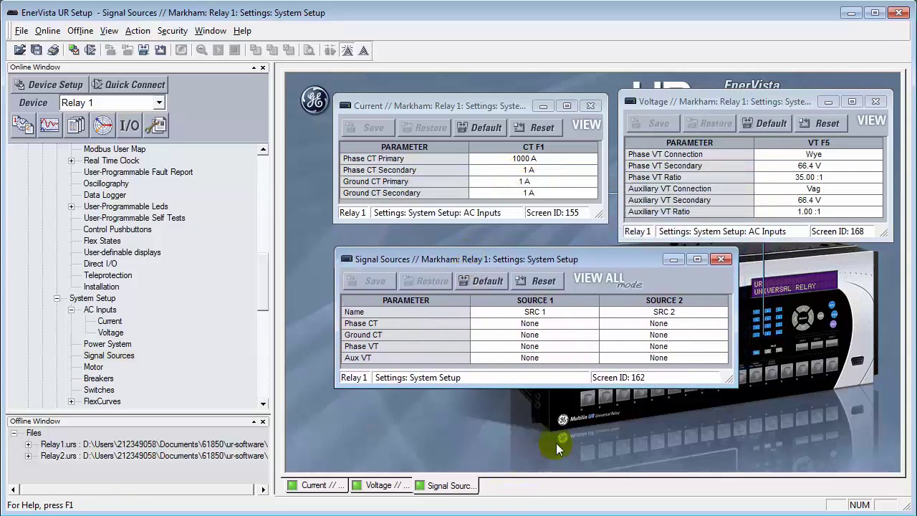
{"action": "left_click", "coordinate": [561, 323]}
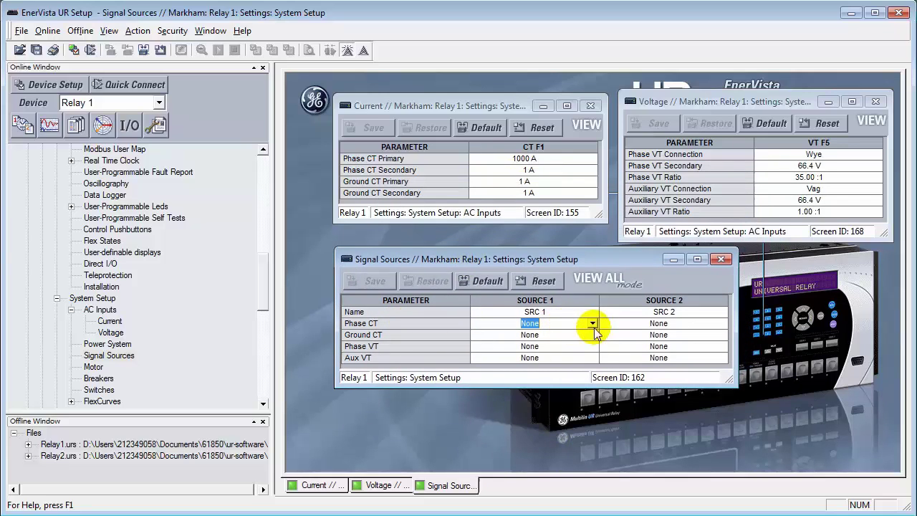
{"action": "left_click", "coordinate": [592, 323]}
{"action": "left_click", "coordinate": [521, 345]}
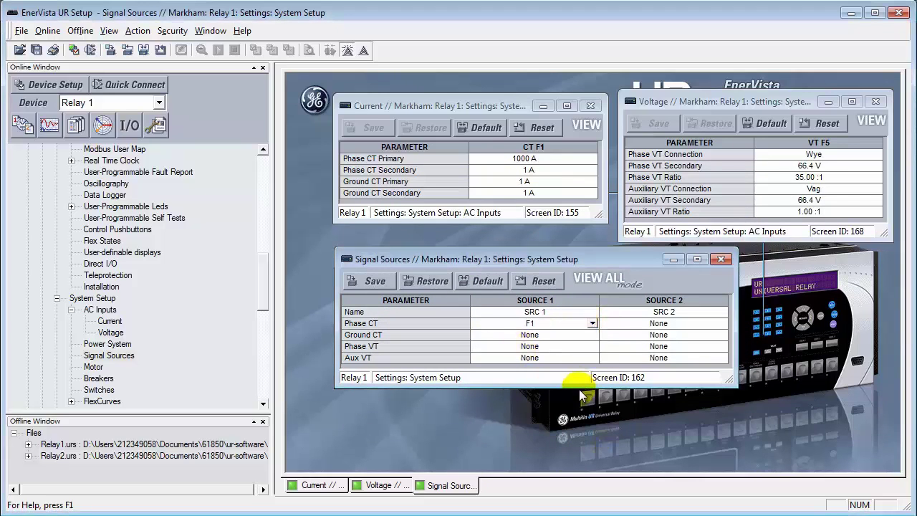
{"action": "left_click", "coordinate": [565, 335]}
{"action": "left_click", "coordinate": [592, 335]}
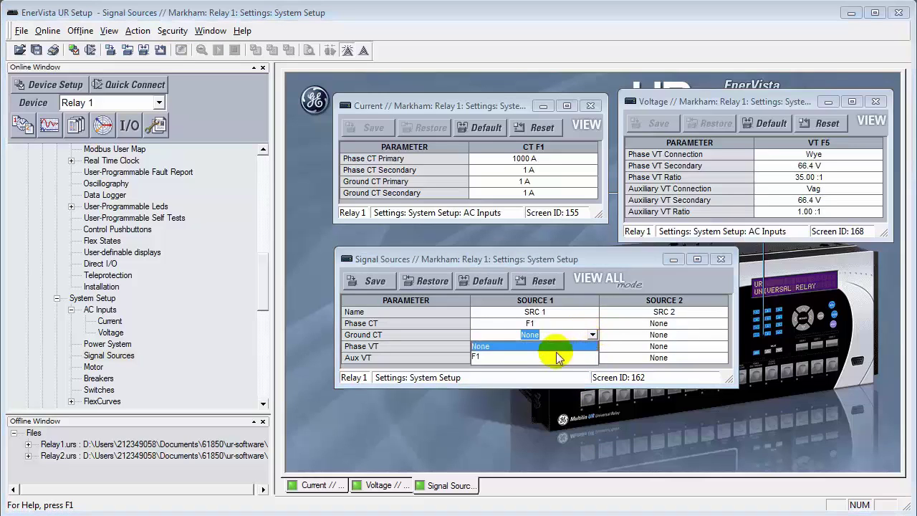
{"action": "left_click", "coordinate": [556, 355]}
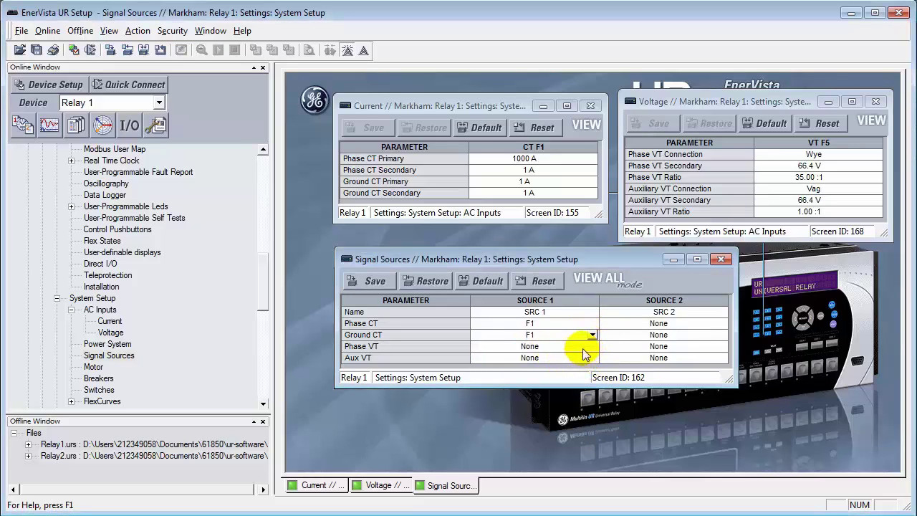
Assign VT F5 as Source 1's phase VT and auxiliary VT.
{"action": "left_click", "coordinate": [579, 347]}
{"action": "left_click", "coordinate": [592, 346]}
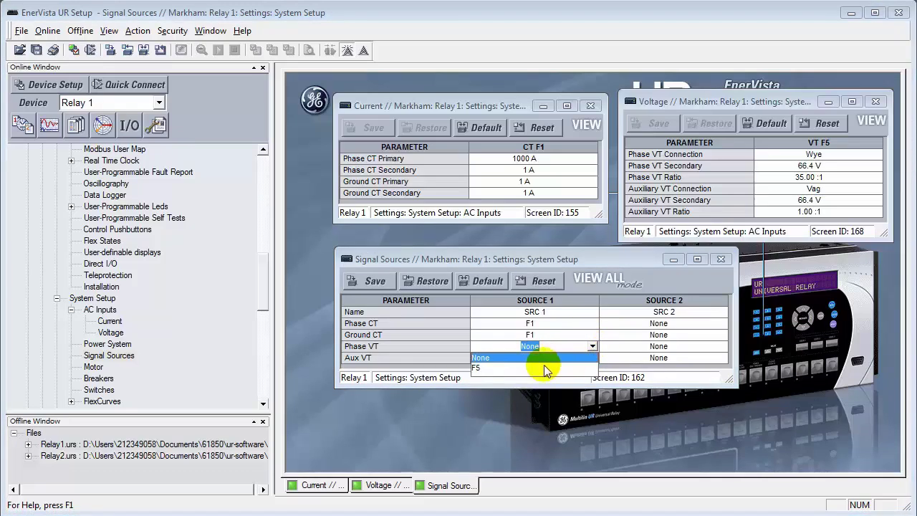
{"action": "left_click", "coordinate": [506, 368]}
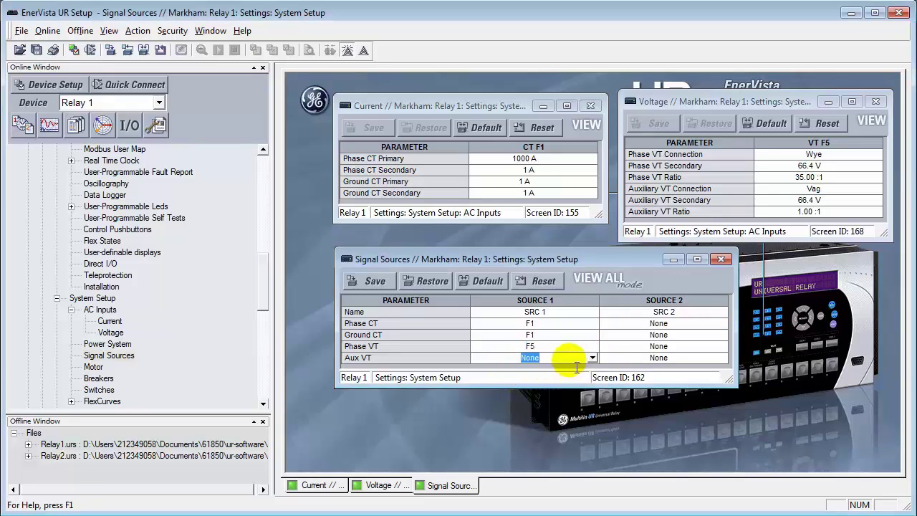
{"action": "left_click", "coordinate": [592, 357]}
{"action": "left_click", "coordinate": [505, 380]}
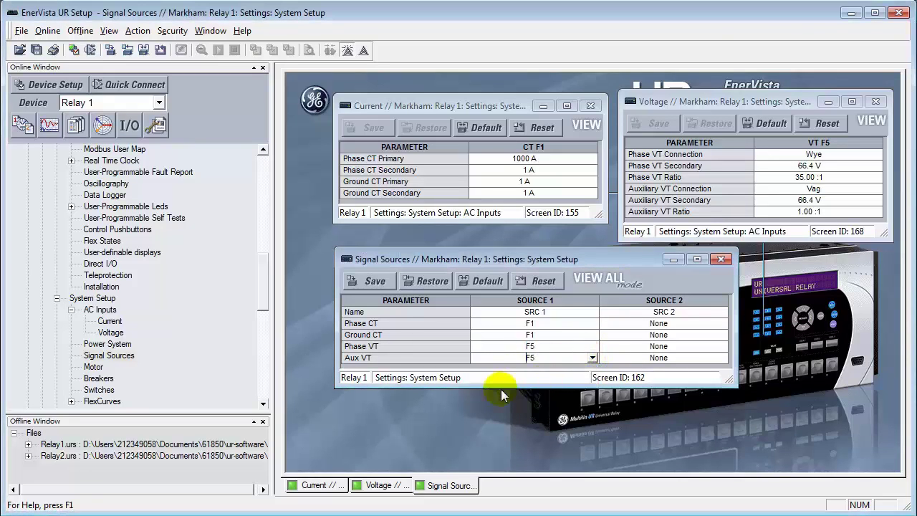
Save Source 1's signal source settings to Relay 1.
{"action": "left_click", "coordinate": [367, 281]}
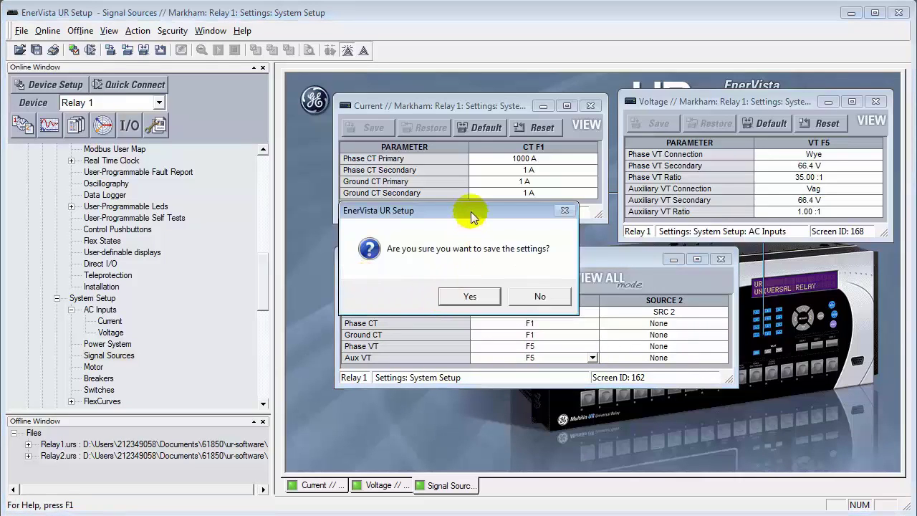
{"action": "left_click_drag", "start_coordinate": [471, 217], "coordinate": [503, 392]}
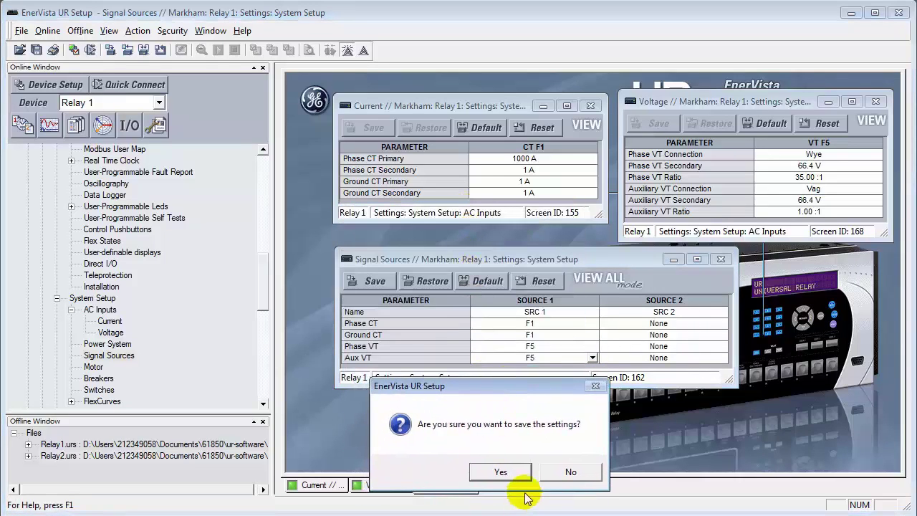
{"action": "left_click", "coordinate": [510, 469]}
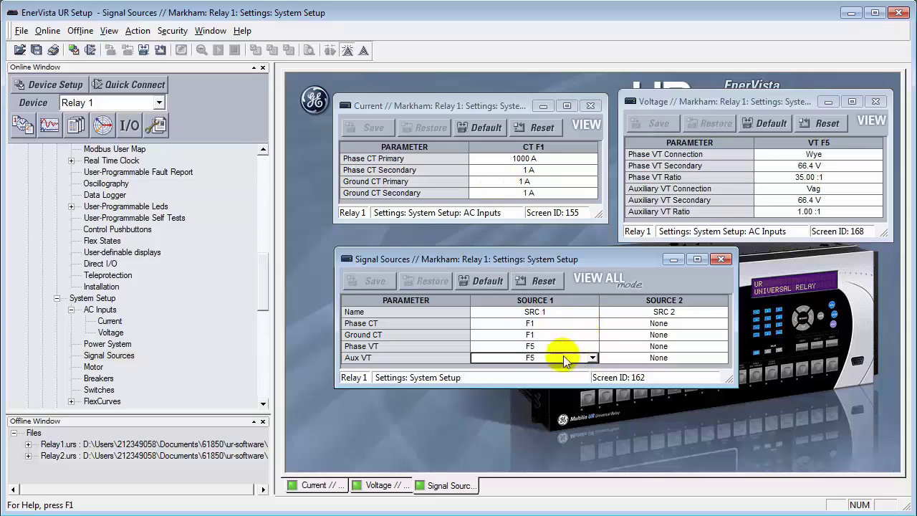
Close the Signal Sources, Current and Voltage settings windows.
{"action": "left_click", "coordinate": [721, 260]}
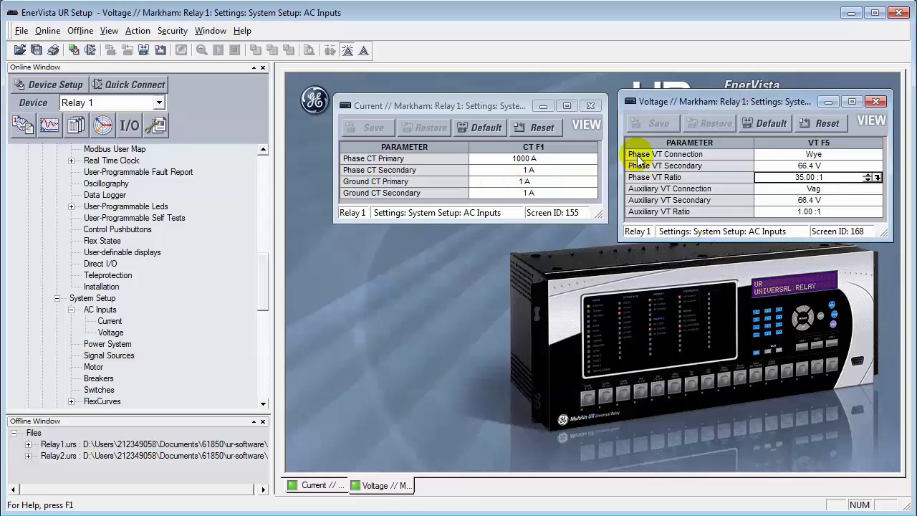
{"action": "left_click", "coordinate": [590, 105]}
{"action": "left_click", "coordinate": [878, 102]}
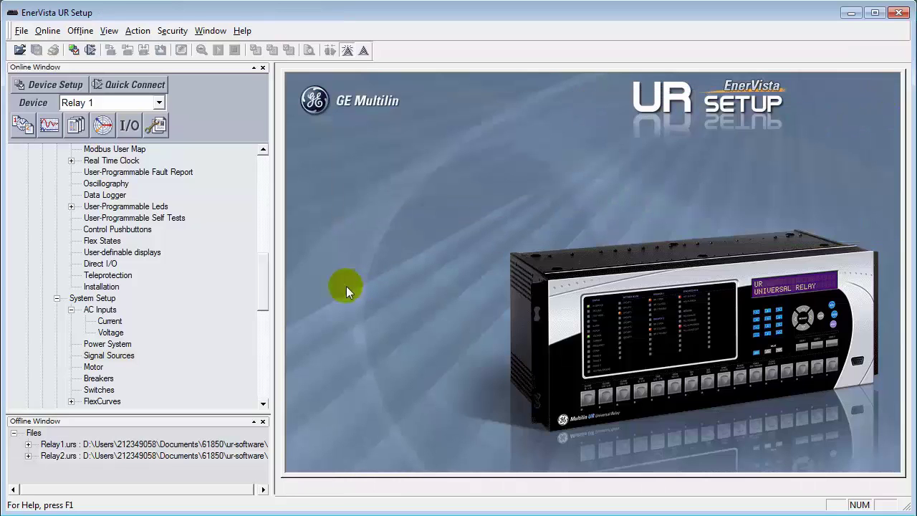
Expand Actual Values > Metering > Source in Relay 1's tree.
{"action": "left_click_drag", "start_coordinate": [259, 281], "coordinate": [256, 366]}
{"action": "left_click", "coordinate": [42, 344]}
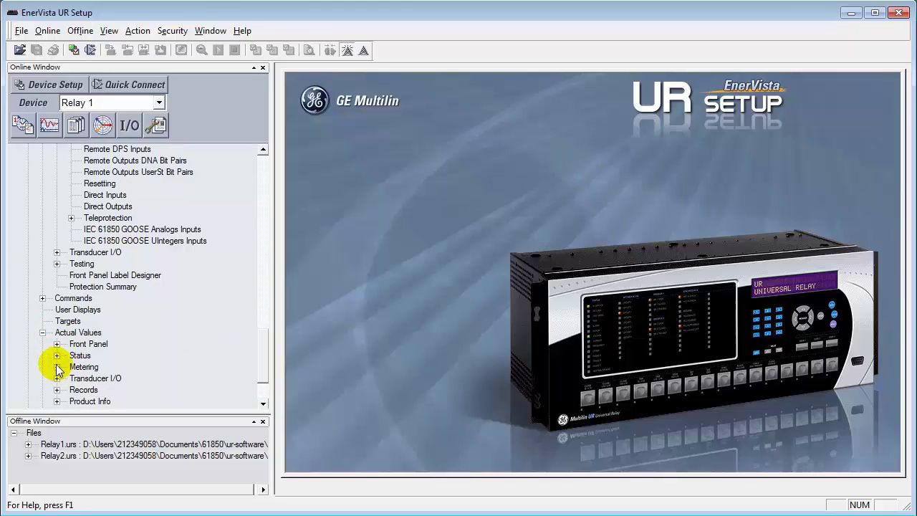
{"action": "left_click", "coordinate": [57, 368]}
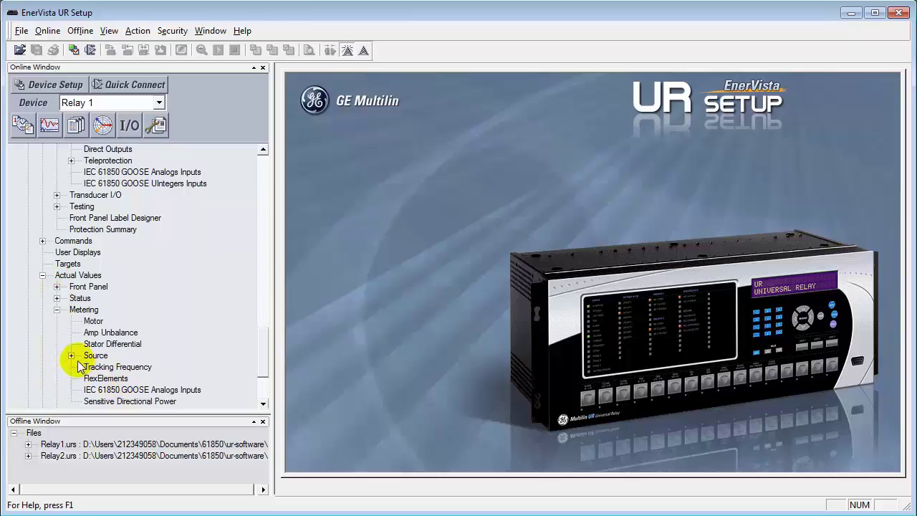
{"action": "left_click", "coordinate": [72, 358]}
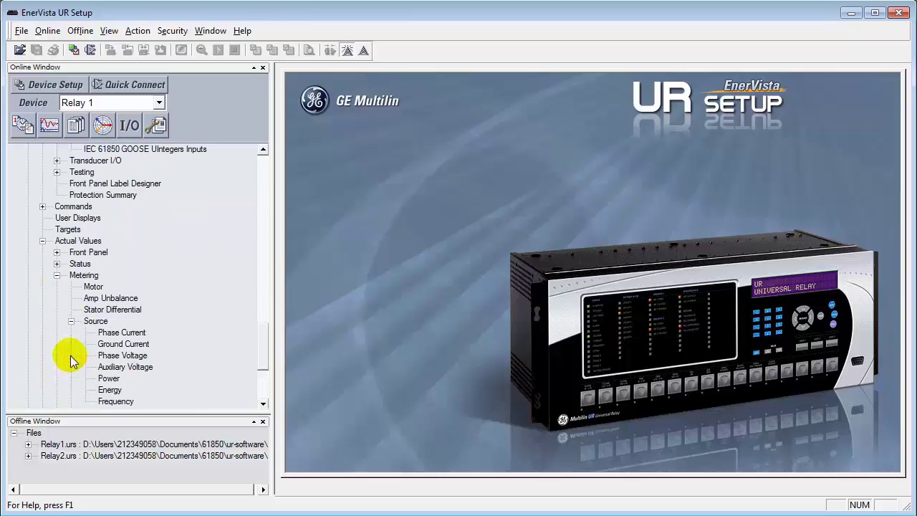
{"action": "double_click", "coordinate": [118, 332]}
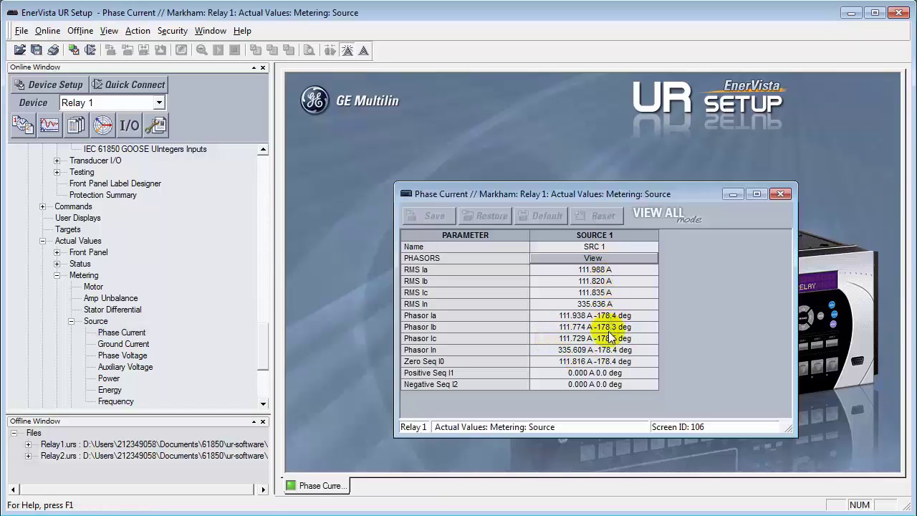
{"action": "left_click_drag", "start_coordinate": [573, 191], "coordinate": [487, 99]}
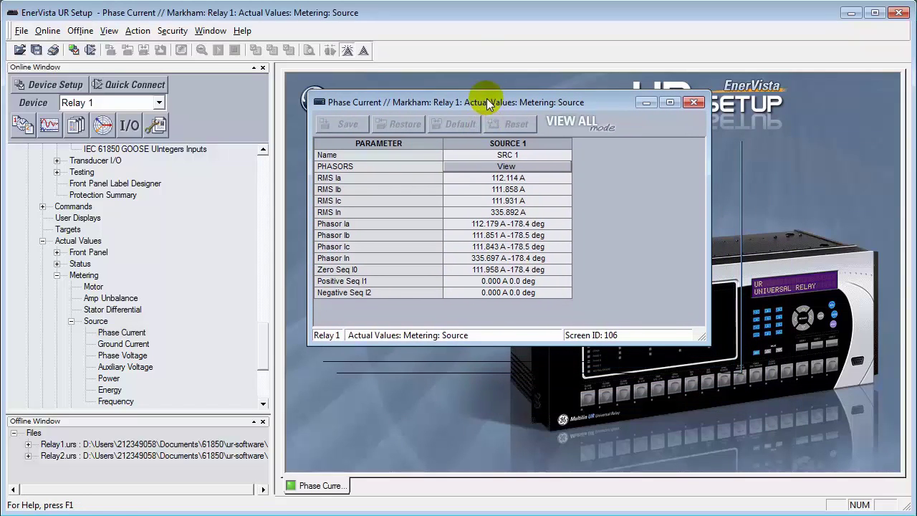
{"action": "double_click", "coordinate": [116, 356]}
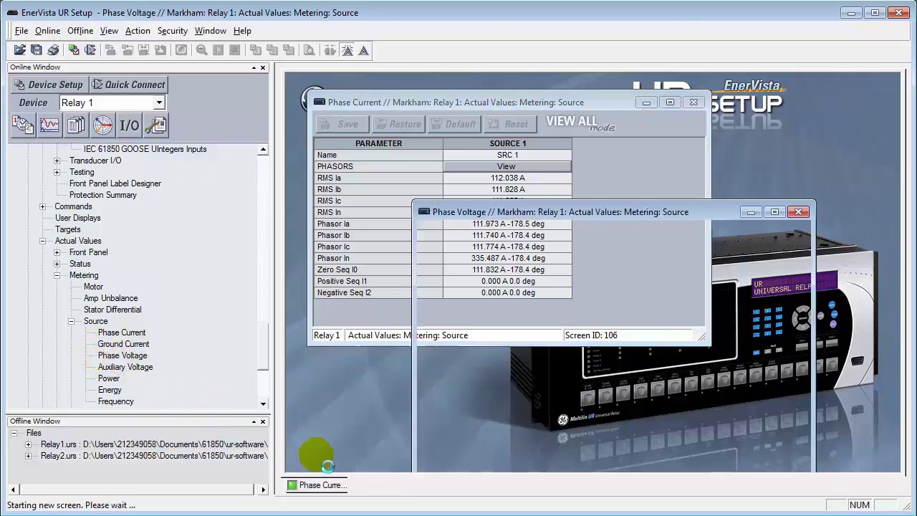
{"action": "left_click_drag", "start_coordinate": [648, 212], "coordinate": [700, 192]}
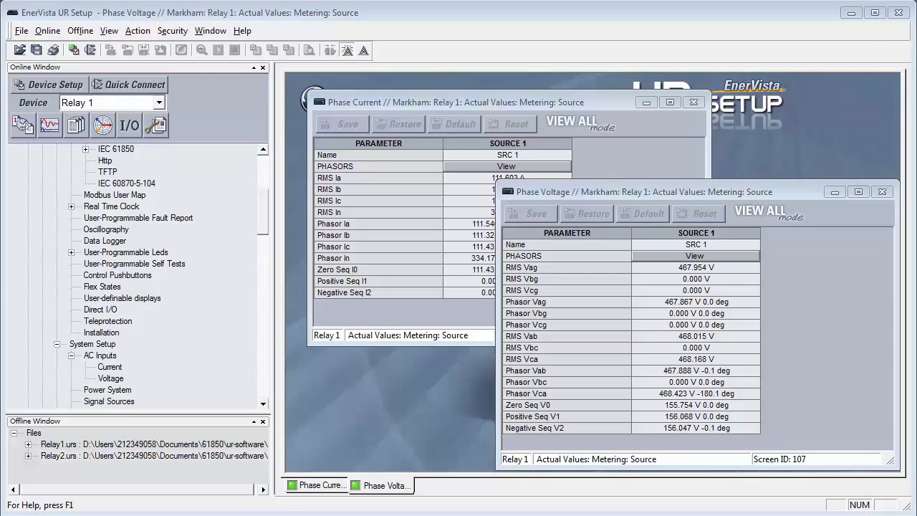
{"action": "left_click", "coordinate": [882, 191]}
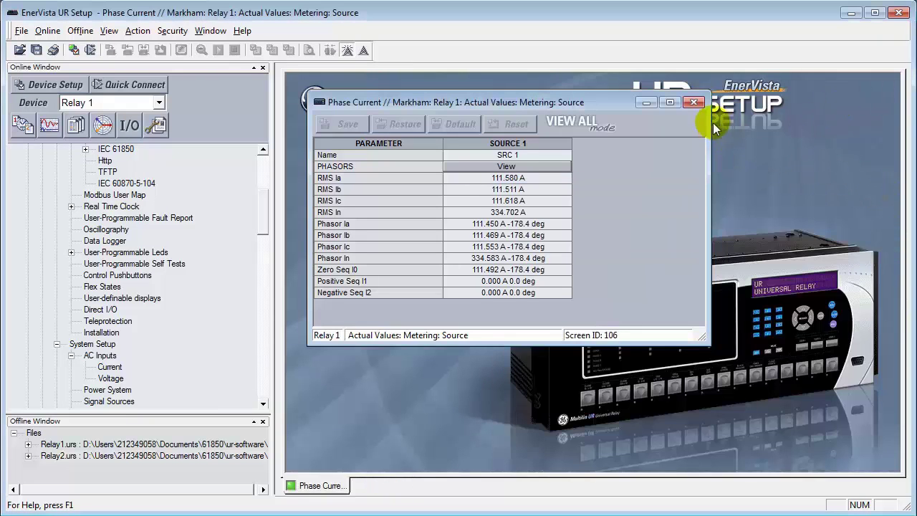
{"action": "left_click", "coordinate": [694, 102]}
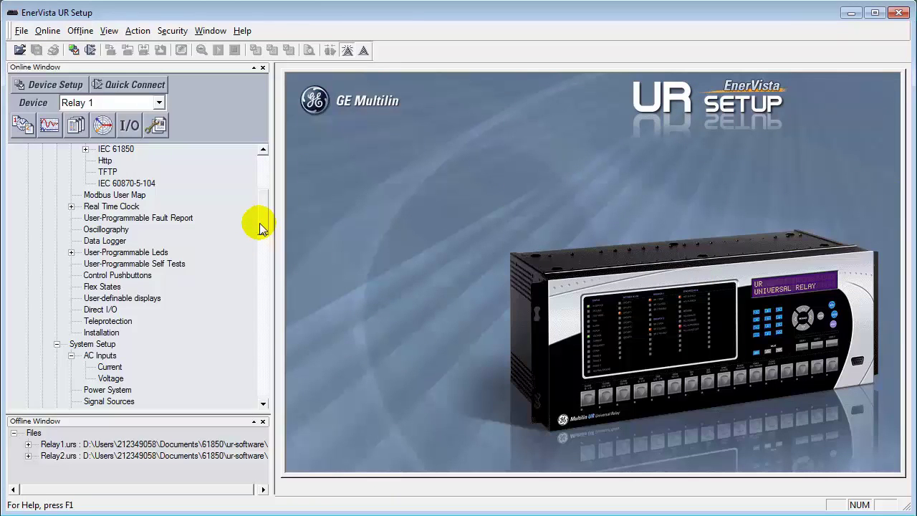
Open Relay 1's Contact Inputs status readout, showing Cont Ip 1–8 all Off.
{"action": "left_click_drag", "start_coordinate": [260, 228], "coordinate": [253, 316]}
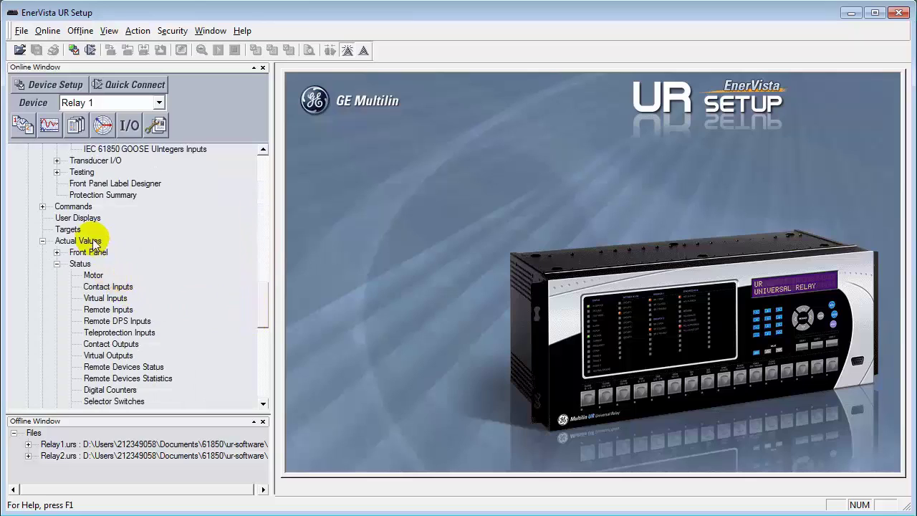
{"action": "double_click", "coordinate": [119, 288]}
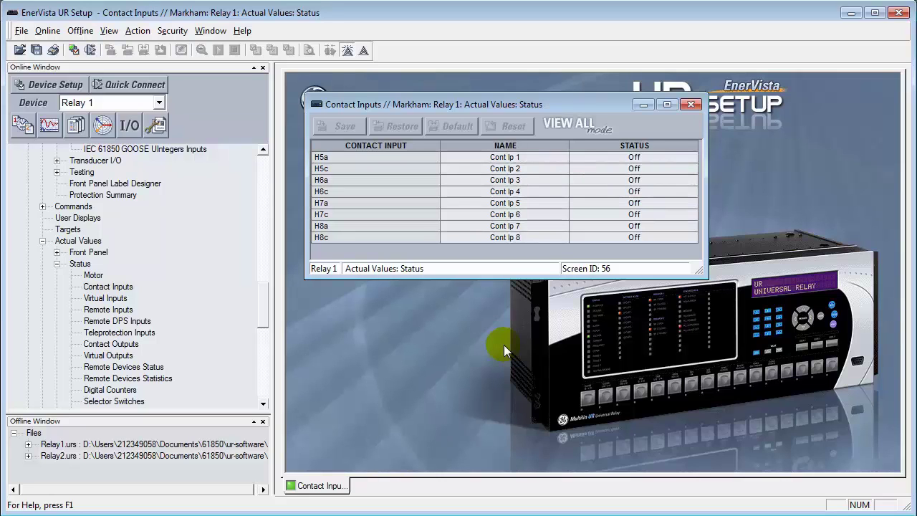
Close the Contact Inputs readout and collapse Product Setup, System Setup and Inputs/Outputs.
{"action": "left_click", "coordinate": [691, 105]}
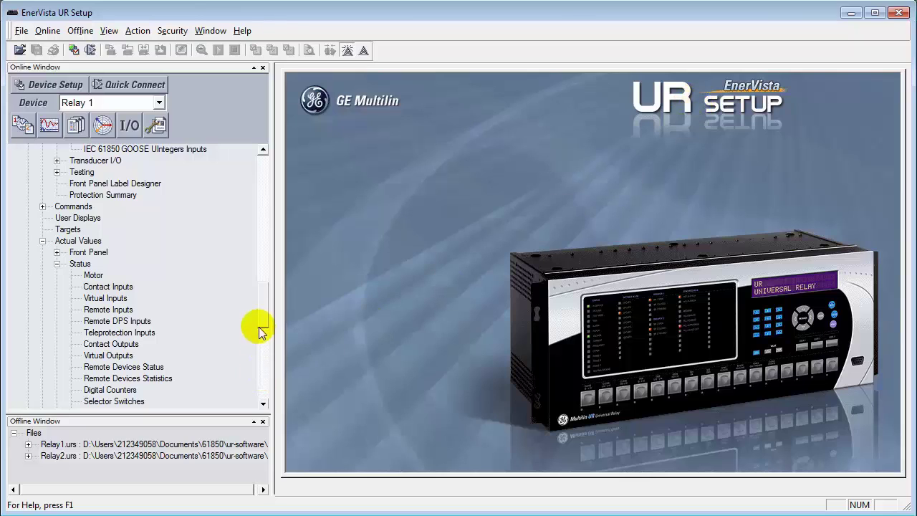
{"action": "scroll", "coordinate": [260, 313], "scroll_direction": "up", "scroll_amount": 1}
{"action": "left_click_drag", "start_coordinate": [260, 313], "coordinate": [261, 184]}
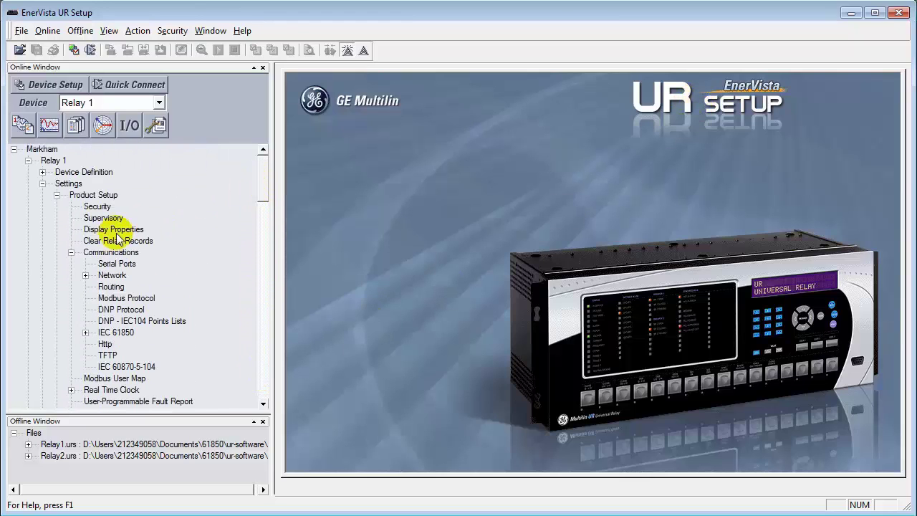
{"action": "left_click", "coordinate": [56, 195]}
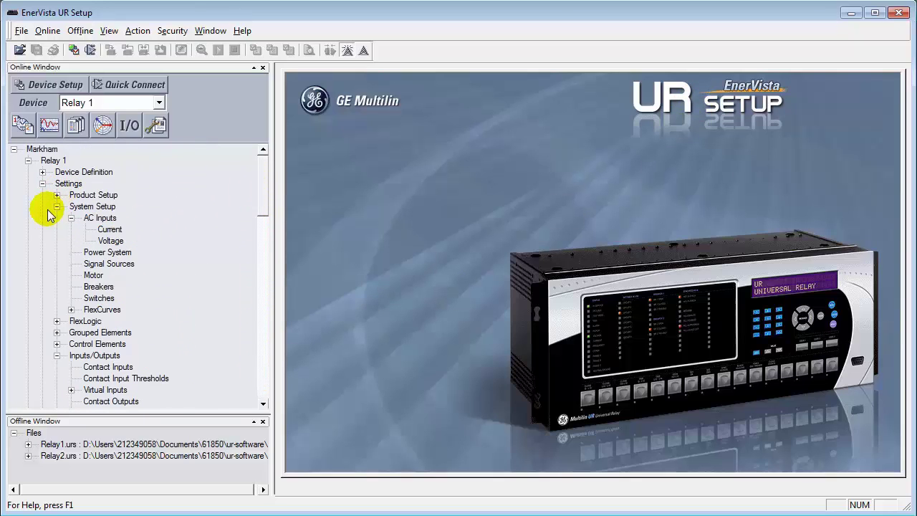
{"action": "left_click", "coordinate": [57, 207]}
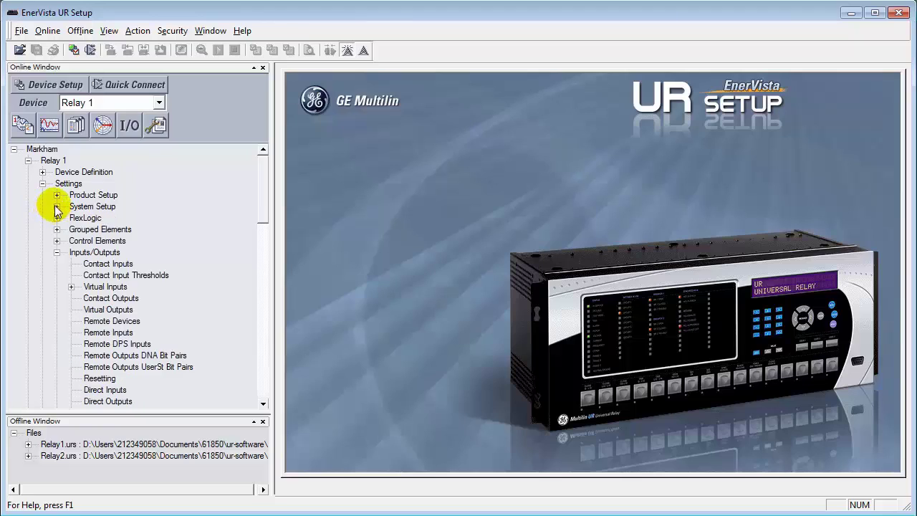
{"action": "left_click", "coordinate": [57, 252]}
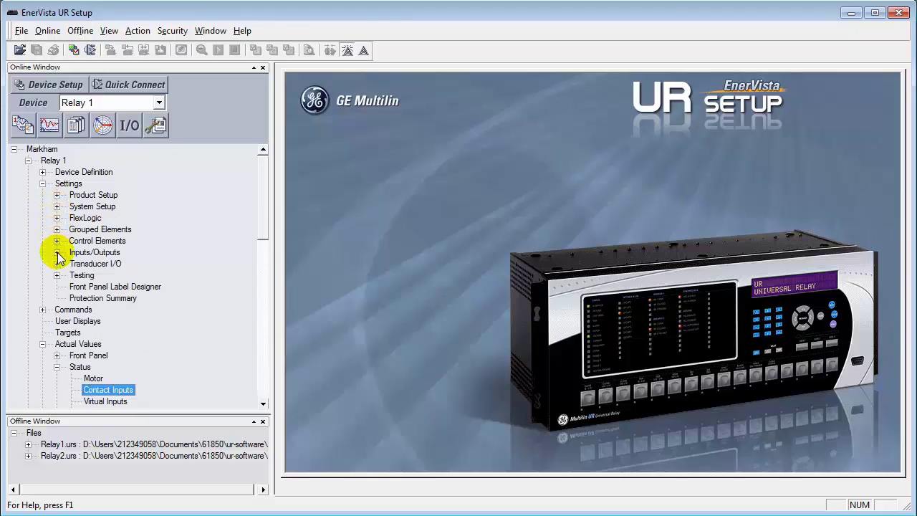
Expand Product Setup > Communications > IEC 61850, showing only the GOOSE Transmission pages.
{"action": "left_click", "coordinate": [56, 194]}
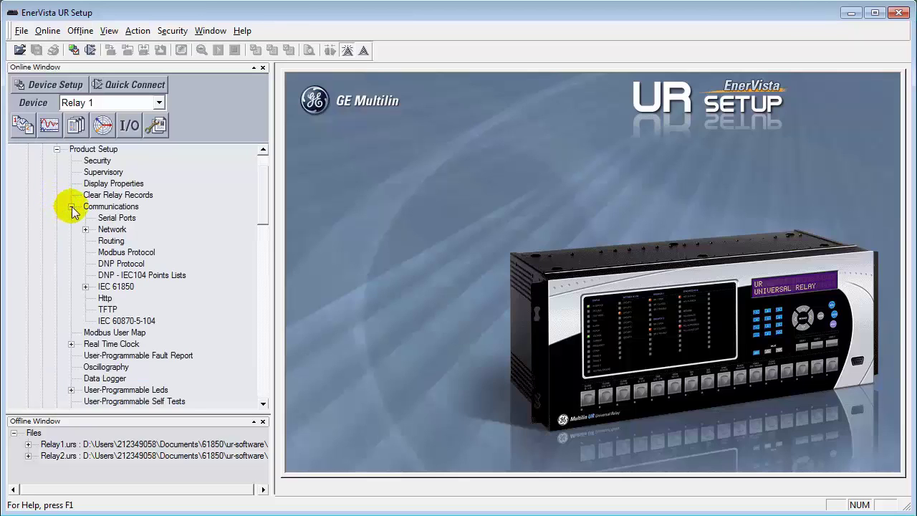
{"action": "left_click", "coordinate": [71, 207]}
{"action": "left_click", "coordinate": [71, 206]}
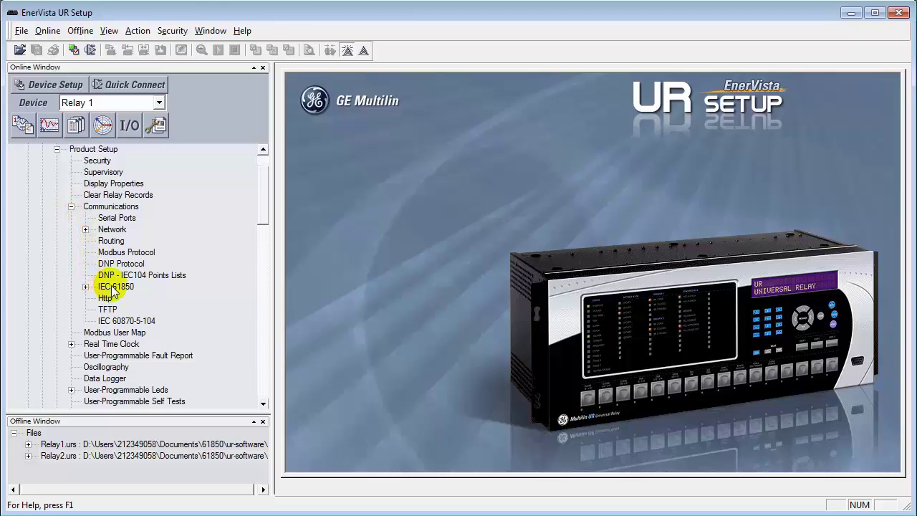
{"action": "left_click", "coordinate": [85, 287]}
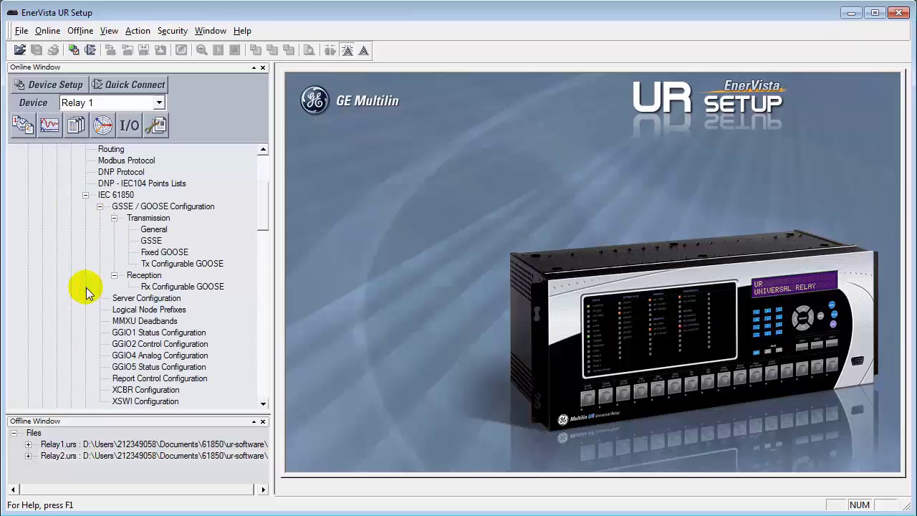
{"action": "left_click", "coordinate": [114, 217]}
{"action": "left_click", "coordinate": [114, 229]}
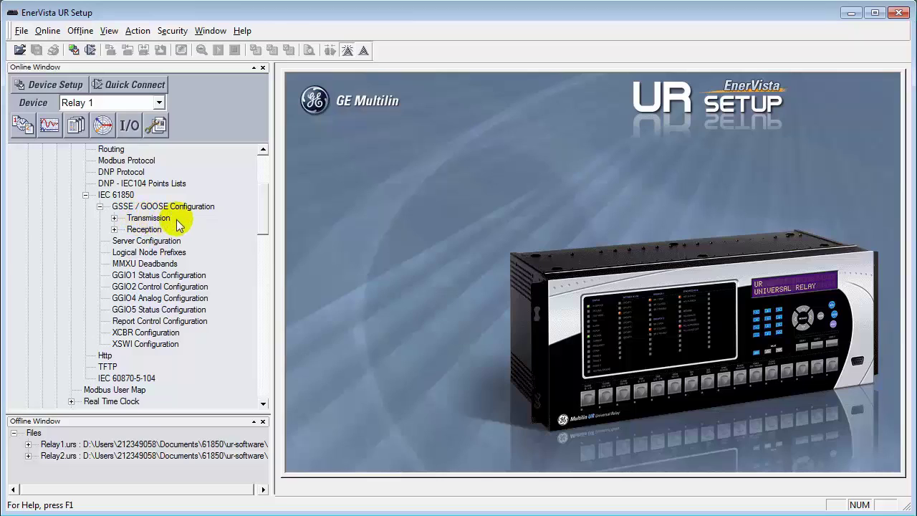
{"action": "left_click", "coordinate": [114, 218]}
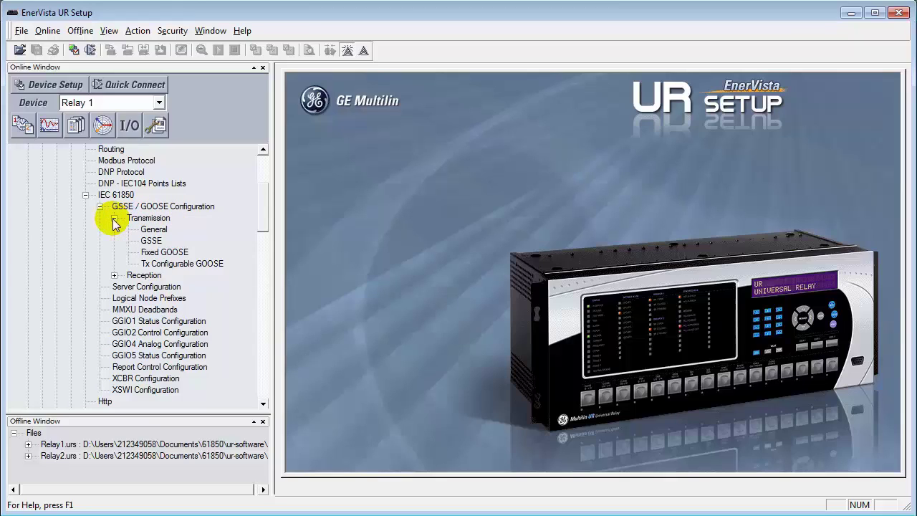
Open GSSE/GOOSE General settings and set Default Update Time to 1 s.
{"action": "double_click", "coordinate": [156, 229]}
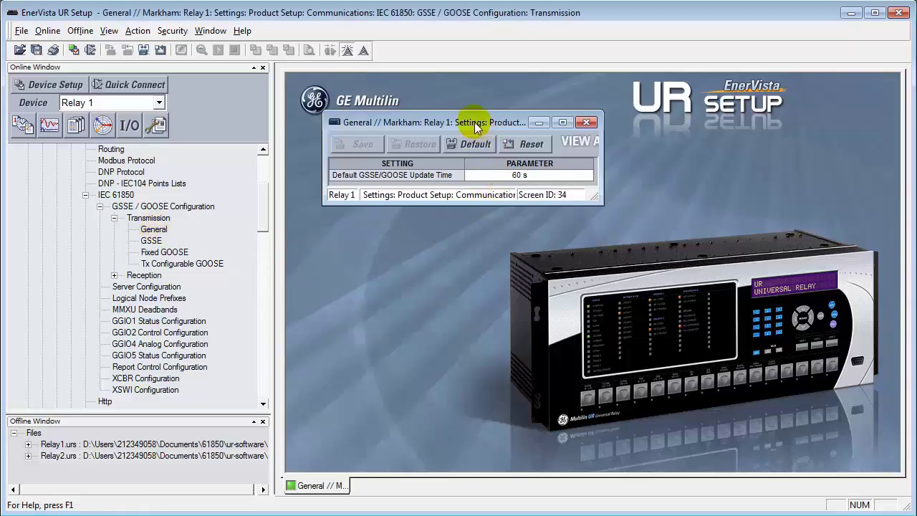
{"action": "left_click_drag", "start_coordinate": [475, 123], "coordinate": [459, 159]}
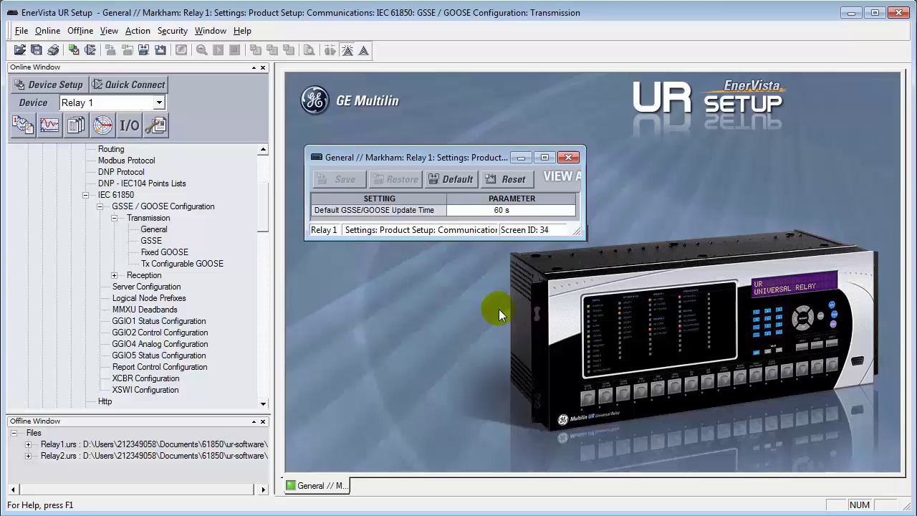
{"action": "left_click", "coordinate": [536, 212]}
{"action": "left_click", "coordinate": [570, 211]}
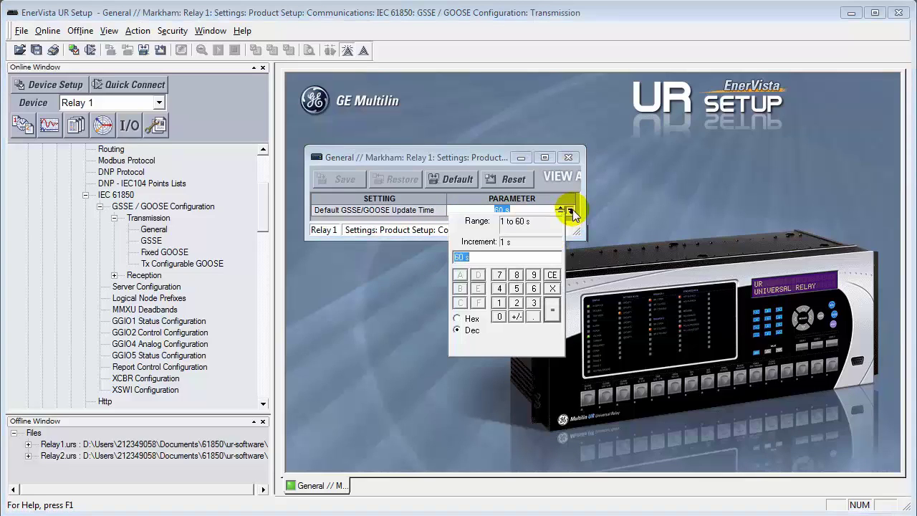
{"action": "left_click", "coordinate": [499, 302]}
{"action": "left_click", "coordinate": [551, 310]}
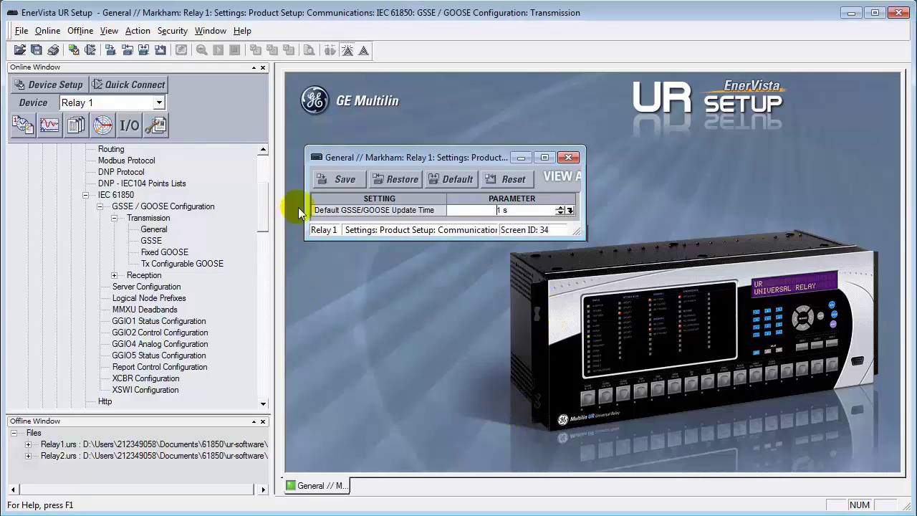
Save the 1 s update time to Relay 1, acknowledging the reboot warning, and close the window.
{"action": "left_click", "coordinate": [335, 179]}
{"action": "left_click_drag", "start_coordinate": [408, 196], "coordinate": [476, 267]}
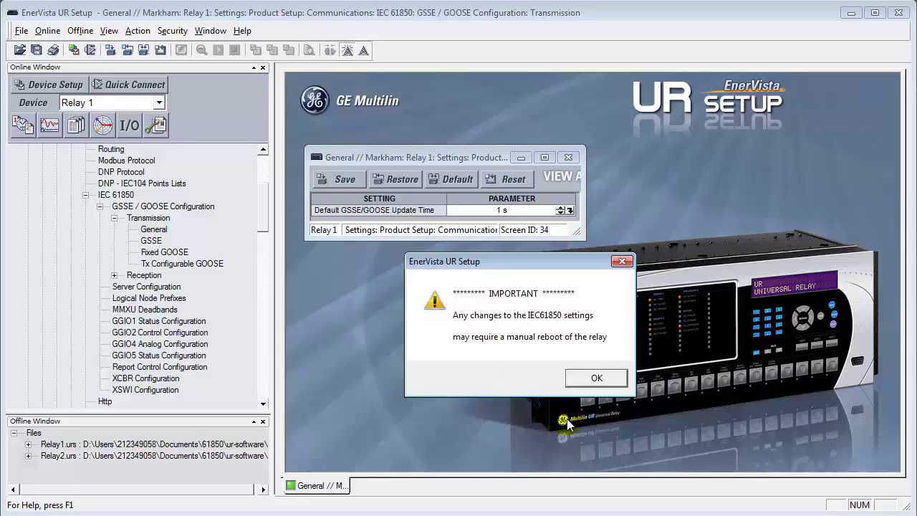
{"action": "left_click", "coordinate": [596, 378]}
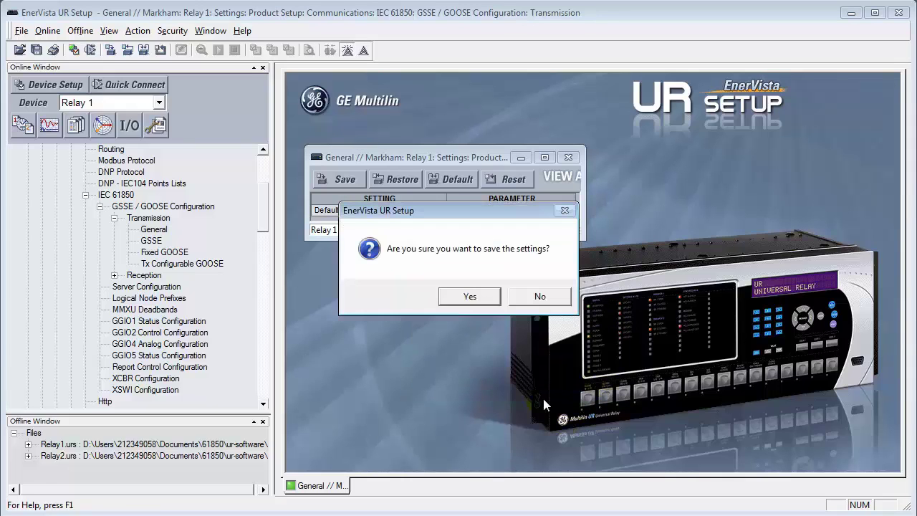
{"action": "left_click_drag", "start_coordinate": [423, 211], "coordinate": [404, 254]}
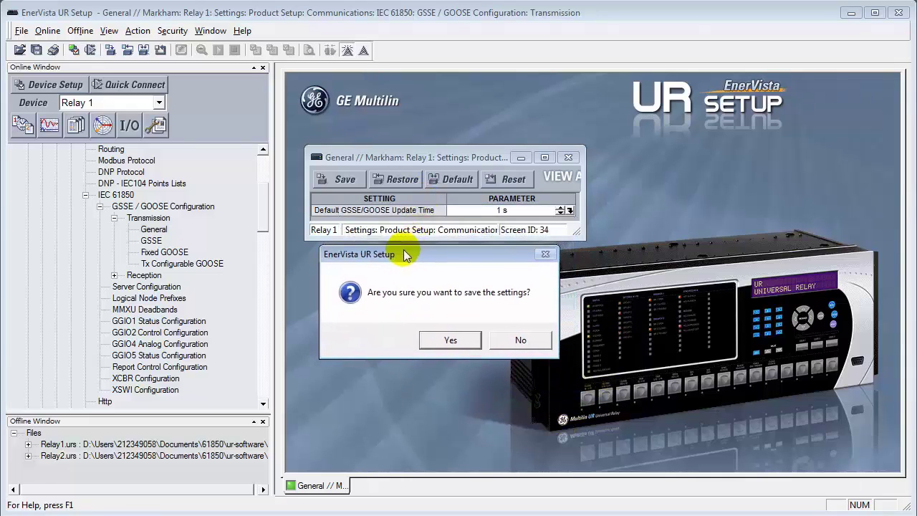
{"action": "left_click", "coordinate": [449, 339]}
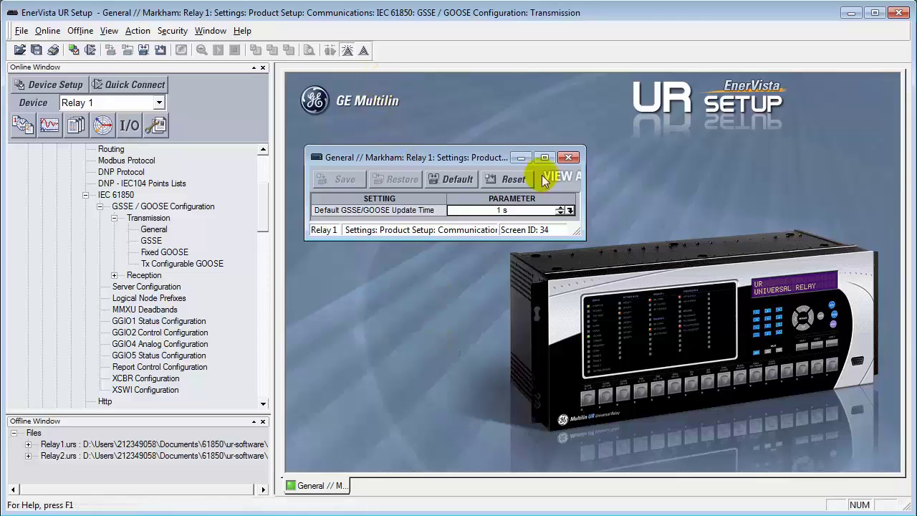
{"action": "left_click", "coordinate": [571, 158]}
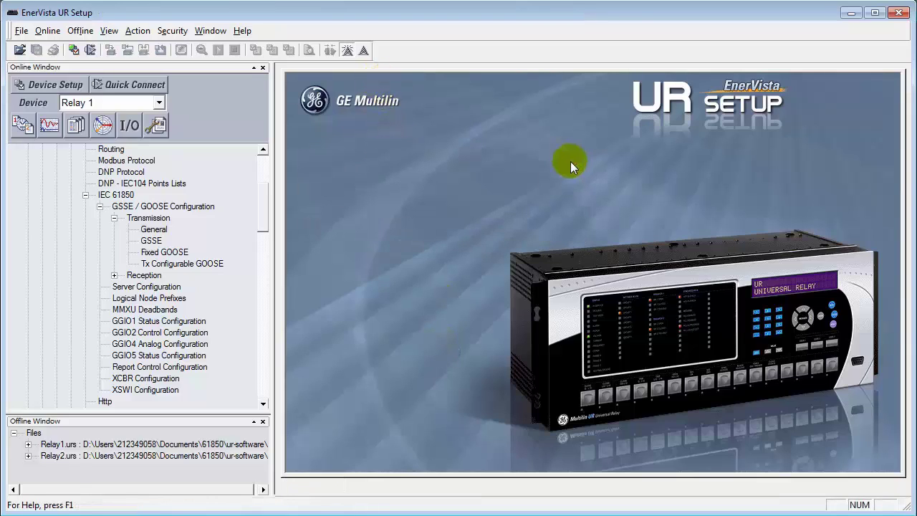
Open the GSSE and Fixed GOOSE transmission settings windows side by side.
{"action": "left_click", "coordinate": [153, 240]}
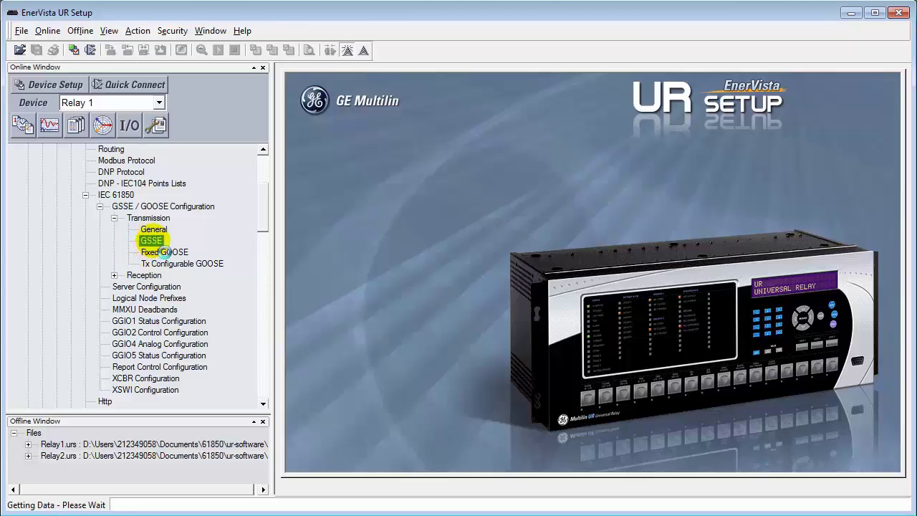
{"action": "left_click_drag", "start_coordinate": [614, 134], "coordinate": [594, 120]}
{"action": "left_click", "coordinate": [179, 252]}
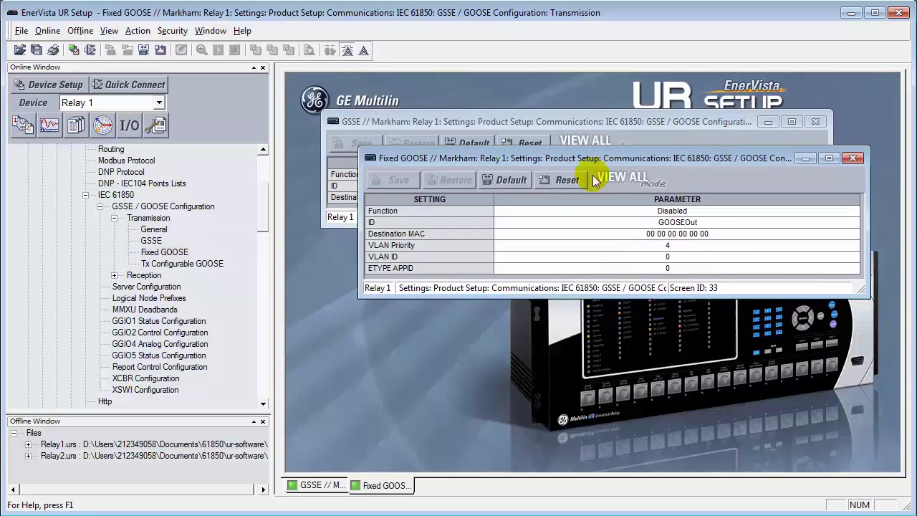
{"action": "left_click_drag", "start_coordinate": [602, 159], "coordinate": [562, 242]}
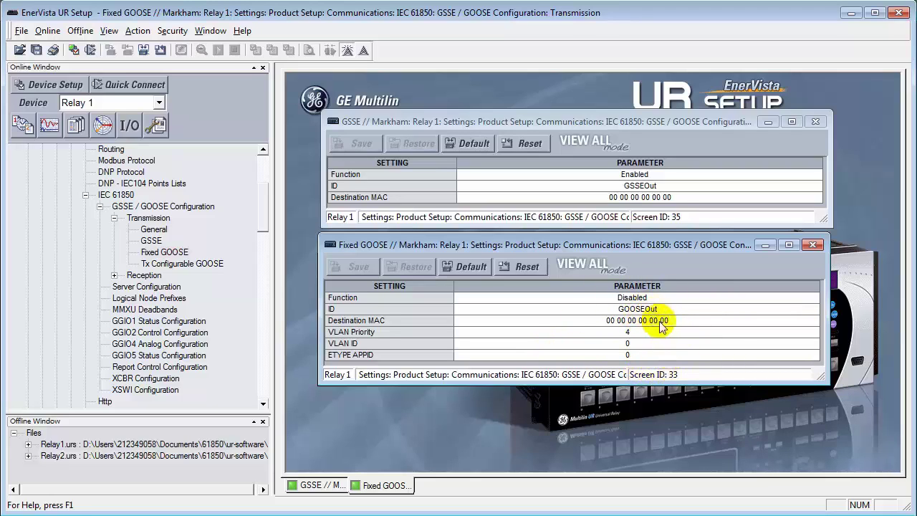
Set GSSE Function to Disabled and save it to Relay 1.
{"action": "left_click", "coordinate": [725, 176]}
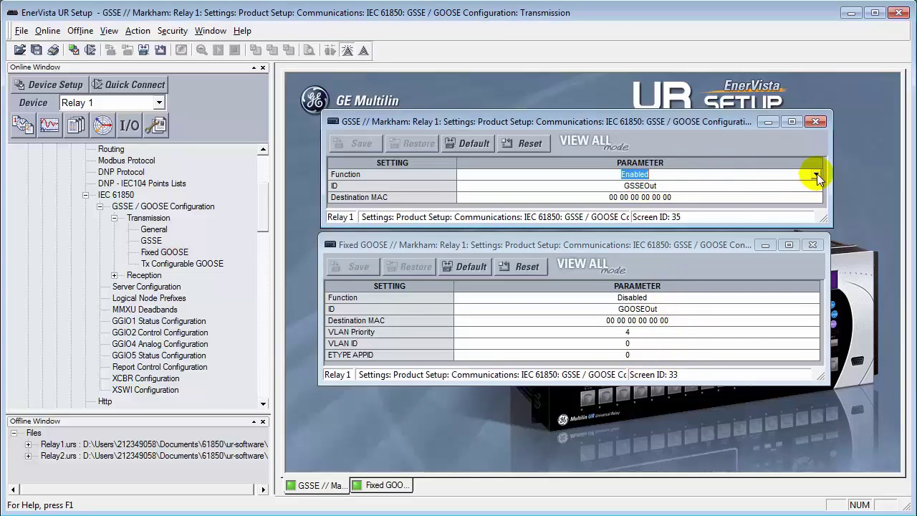
{"action": "left_click", "coordinate": [815, 174]}
{"action": "left_click", "coordinate": [540, 186]}
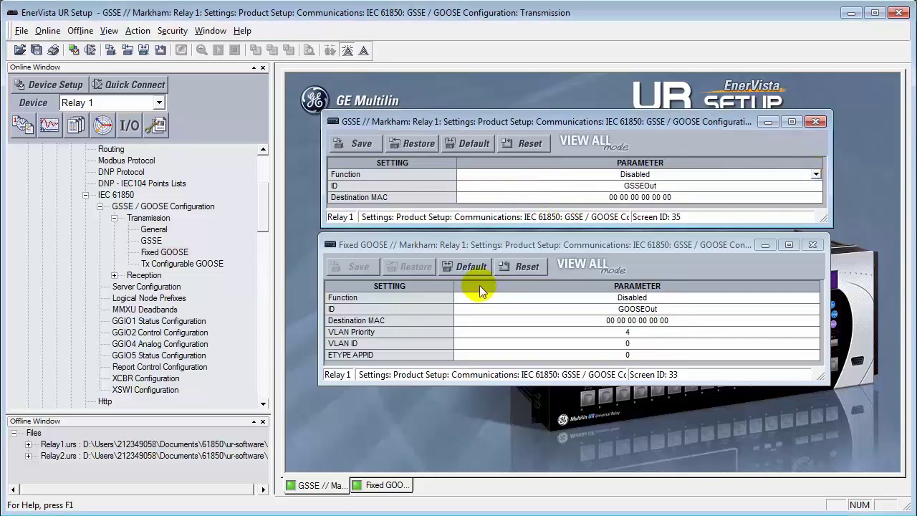
{"action": "left_click", "coordinate": [343, 143]}
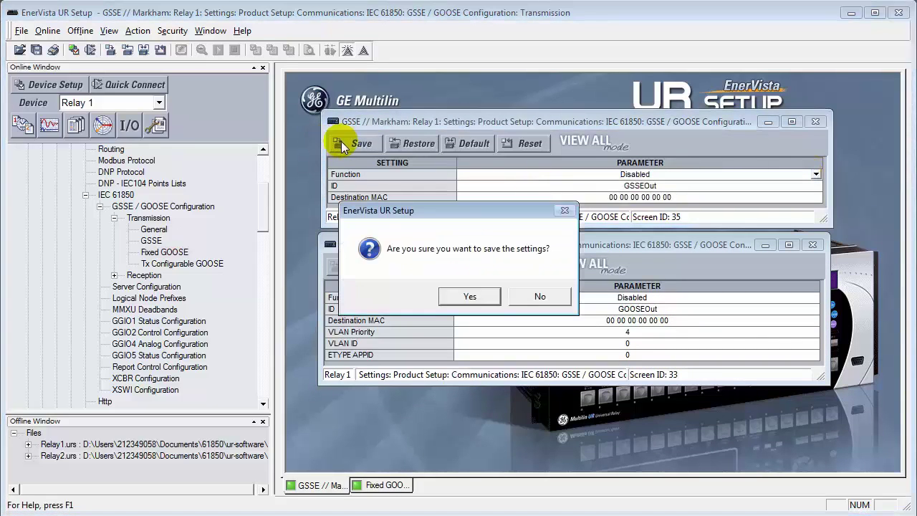
{"action": "left_click", "coordinate": [450, 297]}
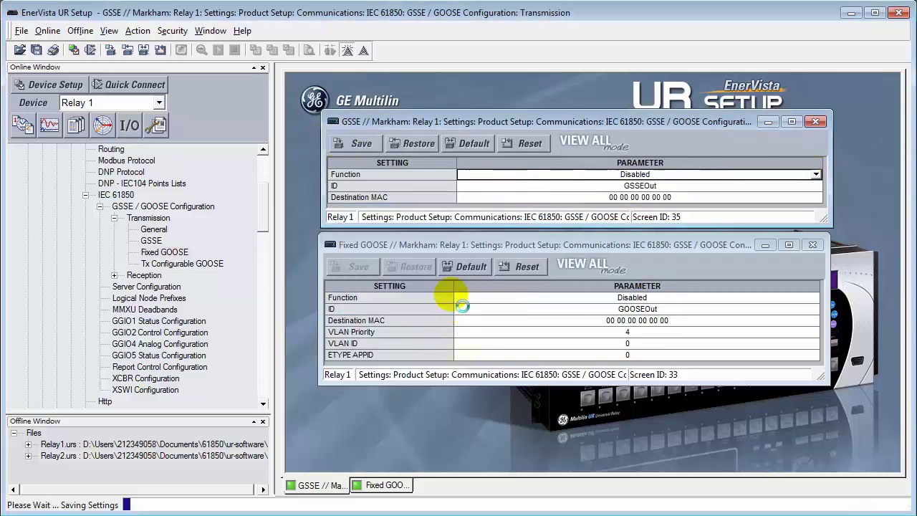
Enable Relay 1's Fixed GOOSE function and set its GOOSE ID to Motor_A.
{"action": "left_click", "coordinate": [816, 123]}
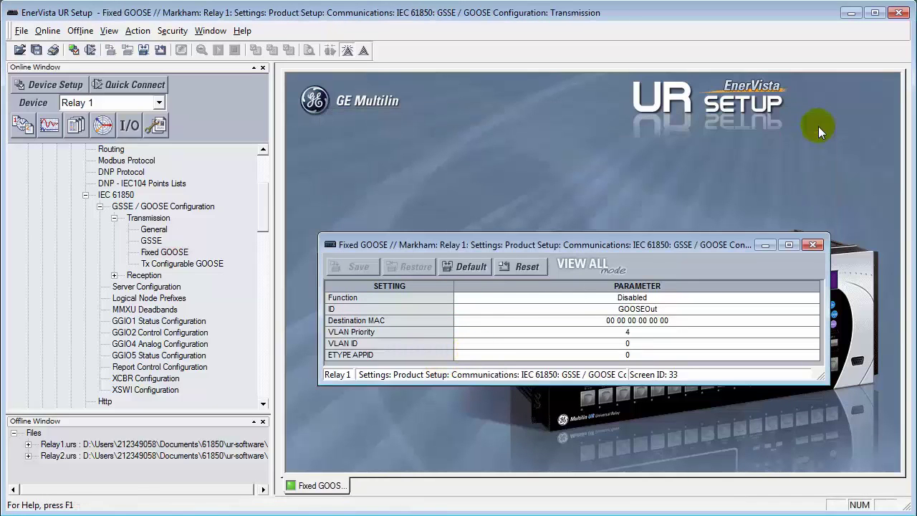
{"action": "left_click_drag", "start_coordinate": [539, 247], "coordinate": [532, 212]}
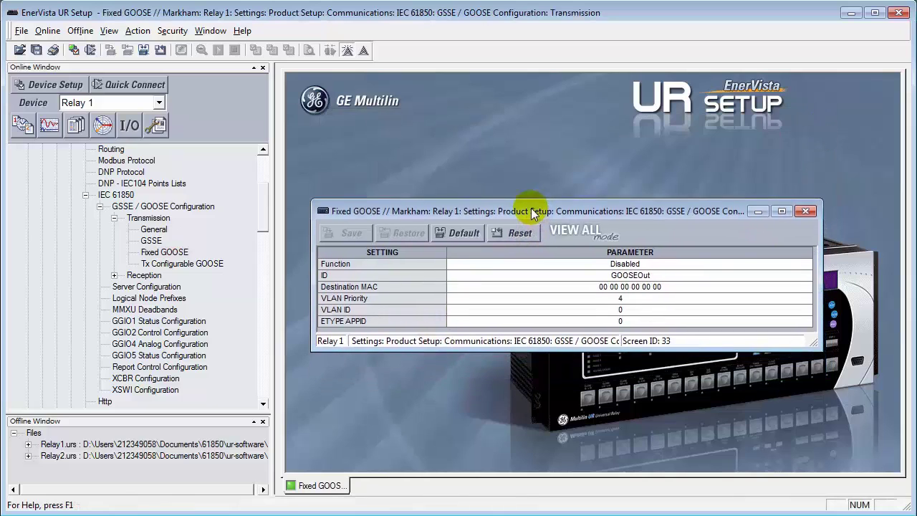
{"action": "left_click", "coordinate": [717, 262]}
{"action": "left_click", "coordinate": [805, 262]}
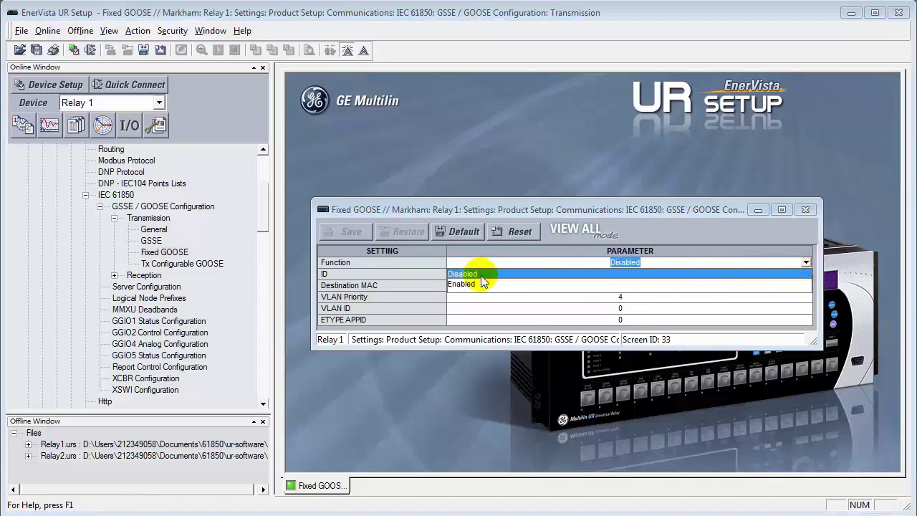
{"action": "left_click", "coordinate": [487, 281]}
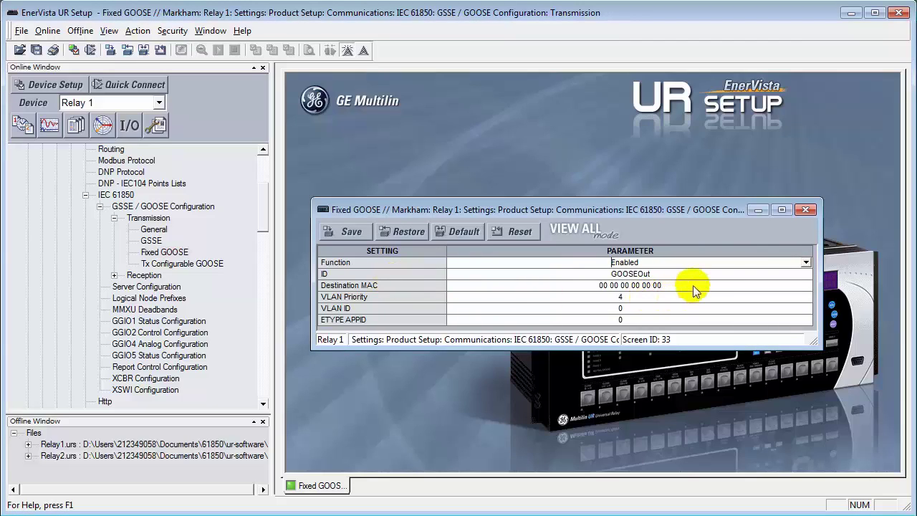
{"action": "left_click", "coordinate": [659, 273]}
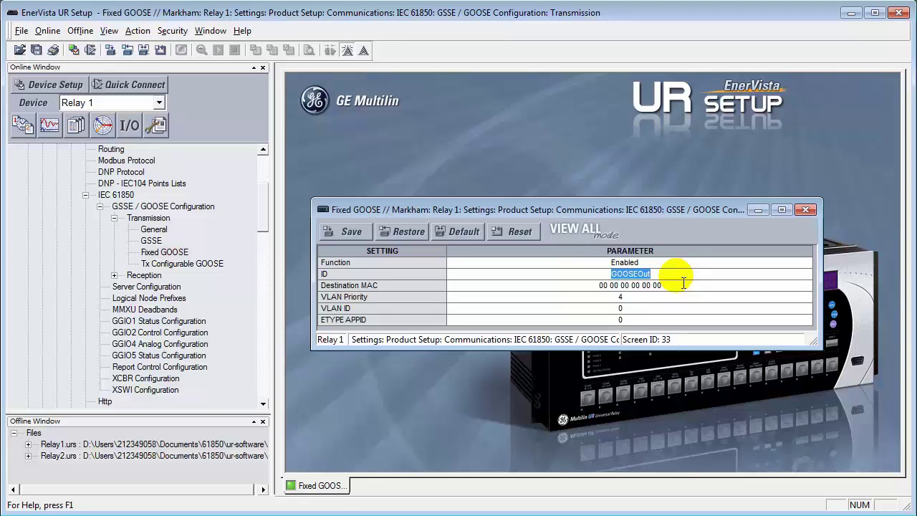
{"action": "key", "text": "Return"}
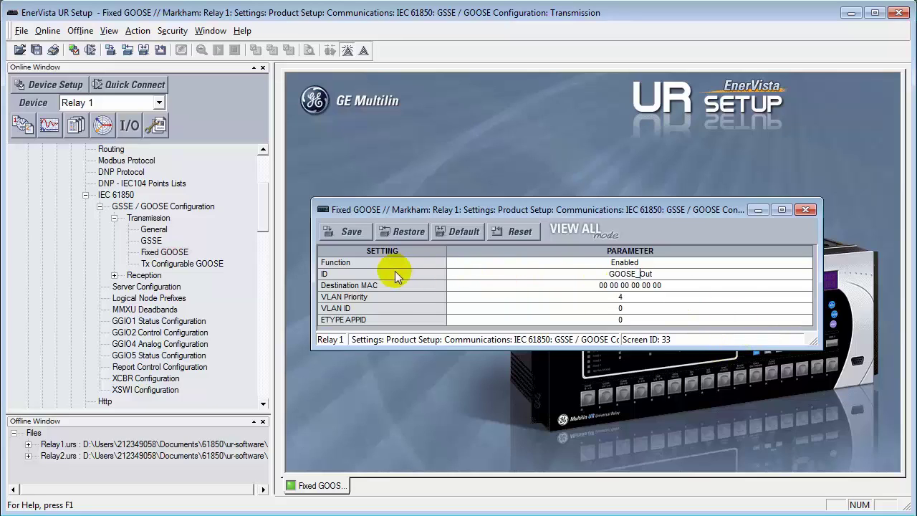
{"action": "left_click", "coordinate": [666, 277]}
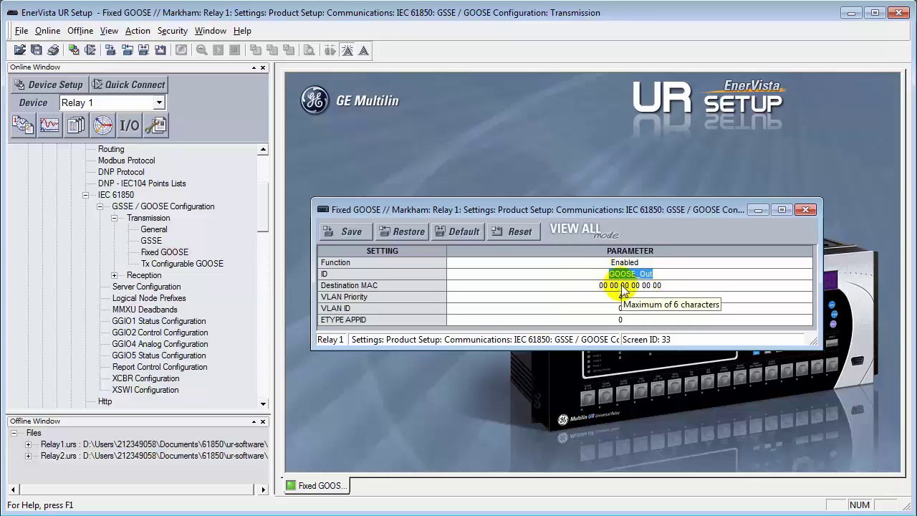
{"action": "type", "text": "Motor"}
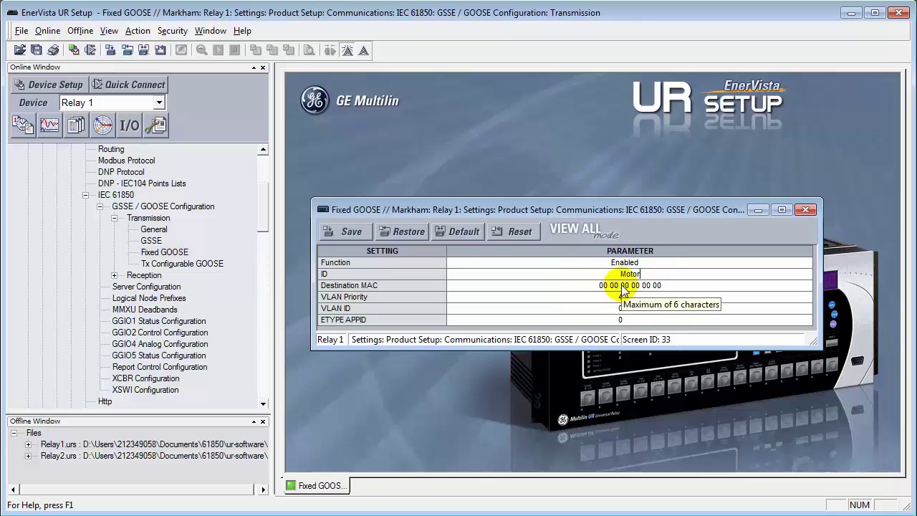
{"action": "type", "text": " A"}
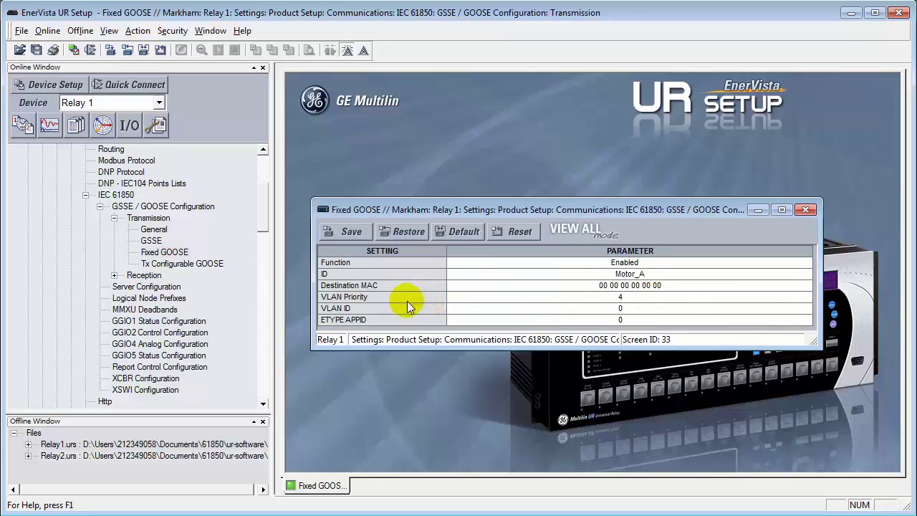
Set VLAN ID 1 and ETYPE APPID 1, save the Fixed GOOSE settings, and close the window.
{"action": "left_click", "coordinate": [623, 309]}
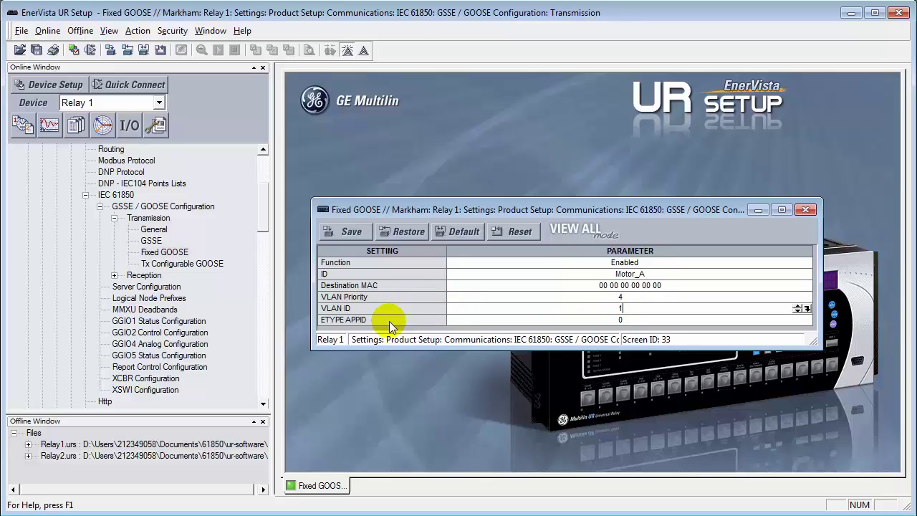
{"action": "left_click", "coordinate": [639, 320]}
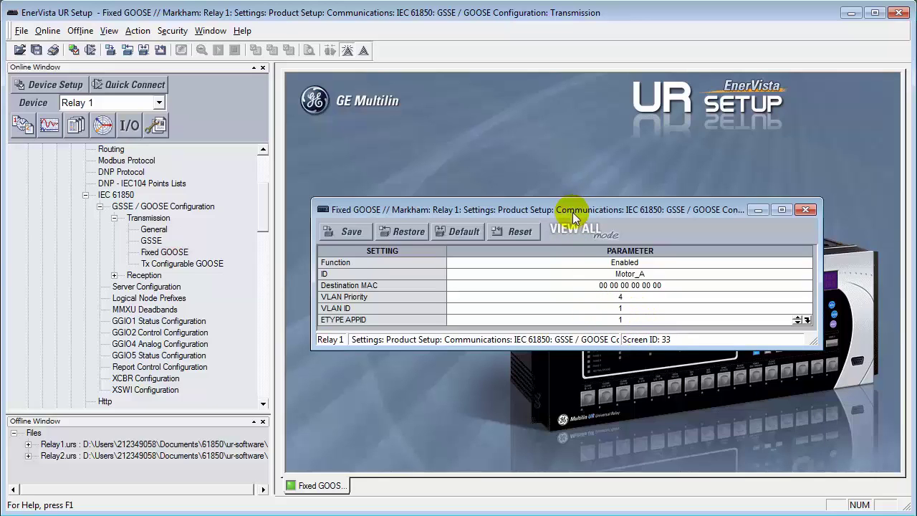
{"action": "left_click_drag", "start_coordinate": [570, 211], "coordinate": [553, 107]}
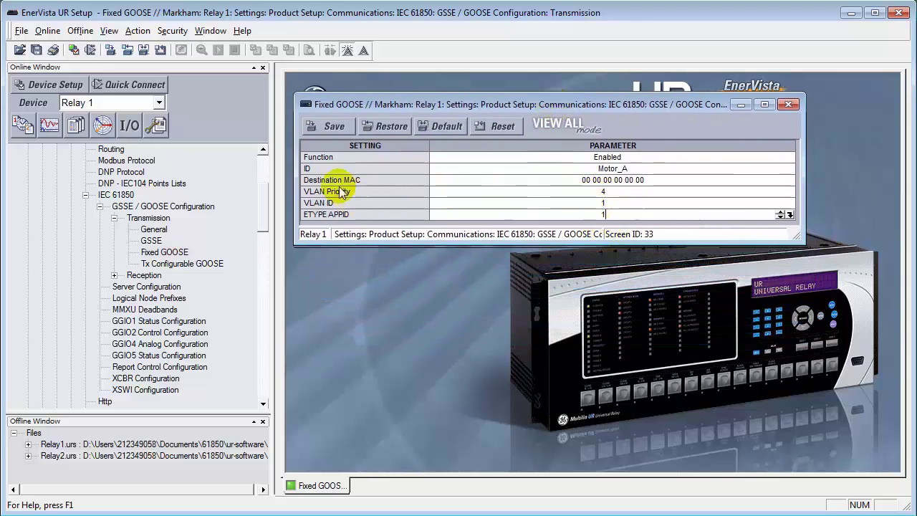
{"action": "left_click", "coordinate": [335, 126]}
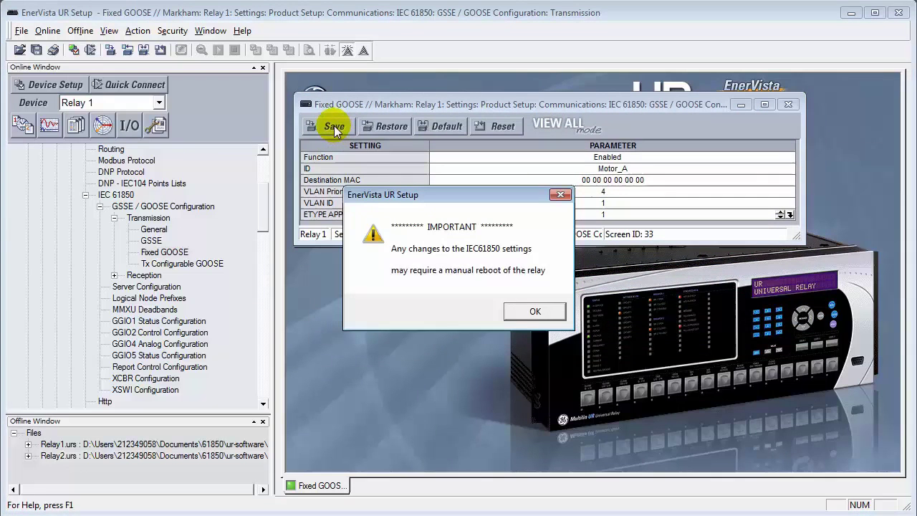
{"action": "left_click", "coordinate": [522, 313]}
{"action": "left_click", "coordinate": [481, 297]}
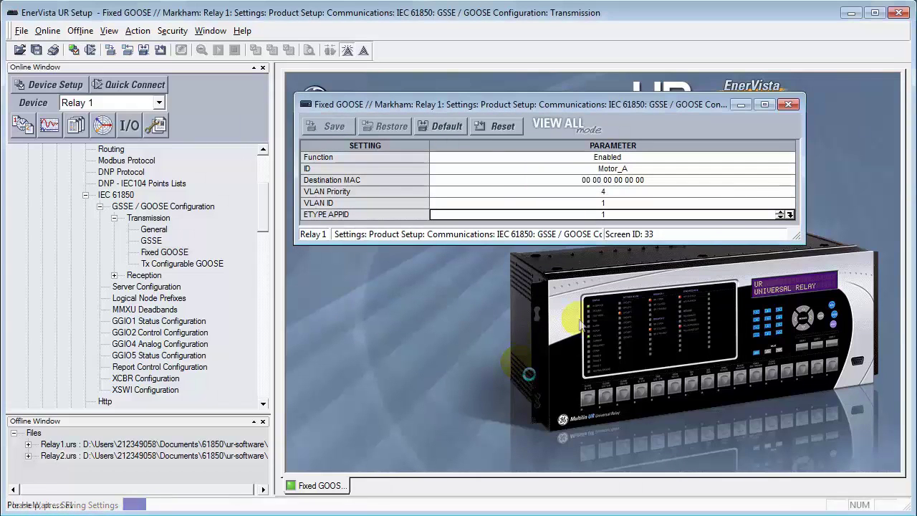
{"action": "left_click", "coordinate": [788, 105]}
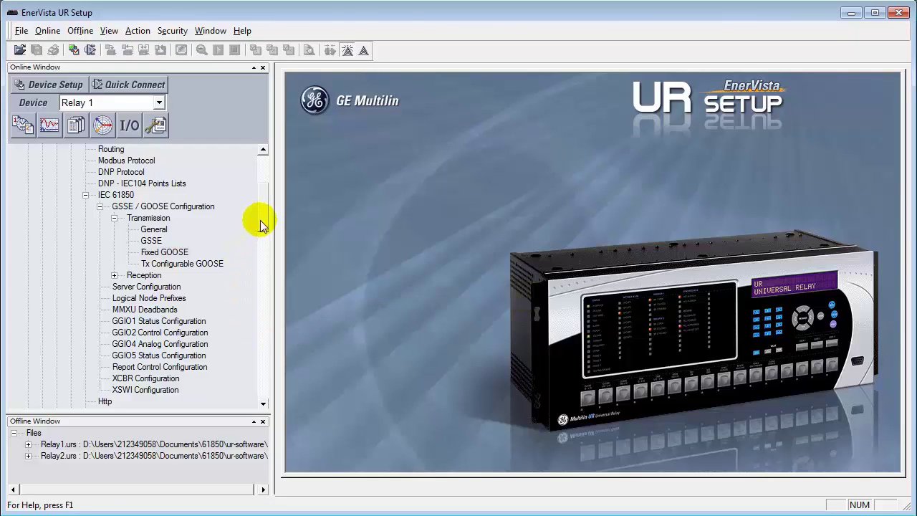
Collapse the IEC 61850 branch and expand Relay 1's Settings > Inputs/Outputs branch.
{"action": "left_click", "coordinate": [85, 195]}
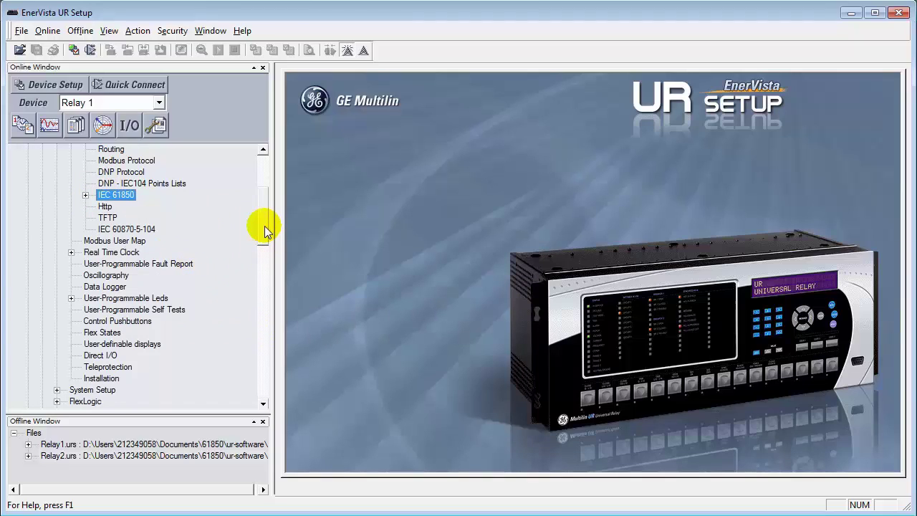
{"action": "left_click_drag", "start_coordinate": [265, 226], "coordinate": [262, 251]}
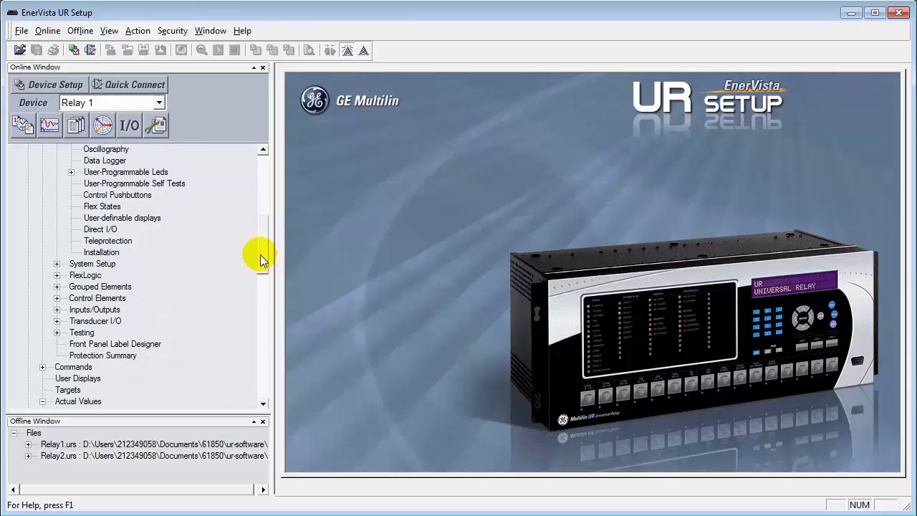
{"action": "left_click", "coordinate": [57, 310]}
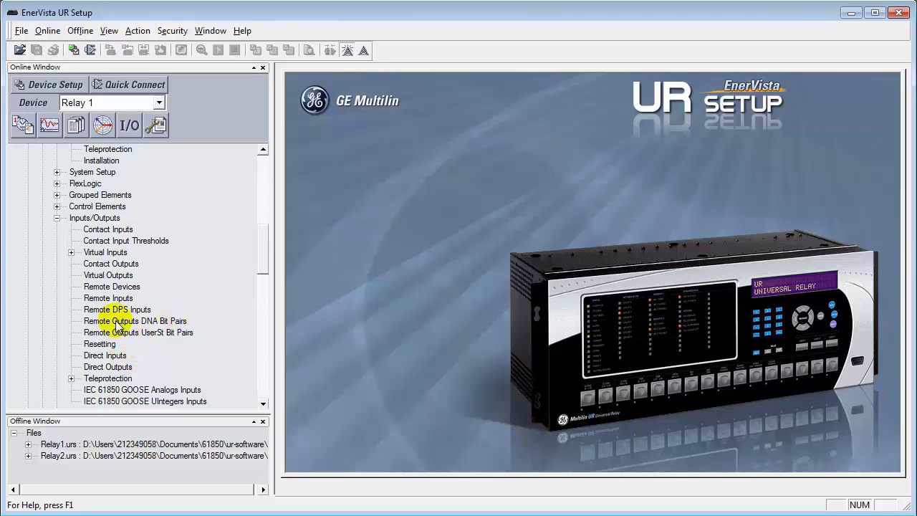
In Remote Outputs DNA Bit Pairs, set the DNA 1 operand to Cont Ip 1 On (H5a) and save.
{"action": "left_click", "coordinate": [144, 320]}
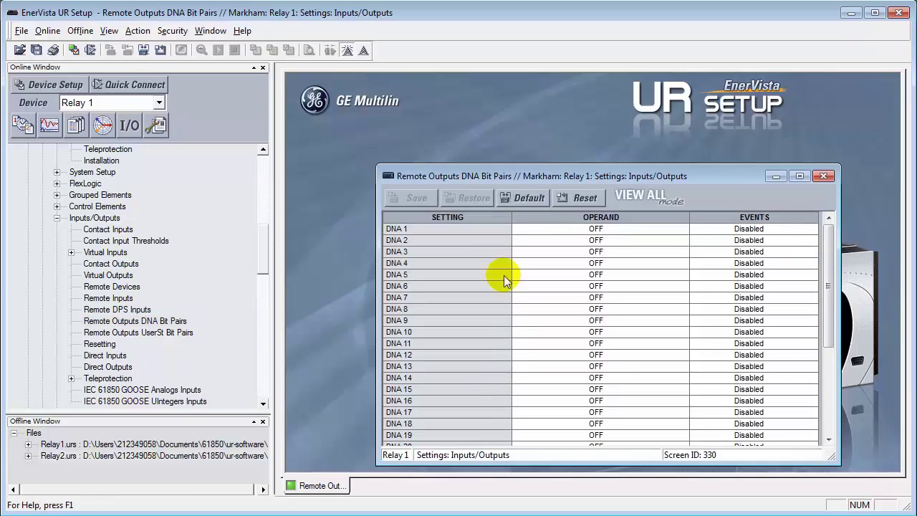
{"action": "left_click_drag", "start_coordinate": [580, 172], "coordinate": [548, 132]}
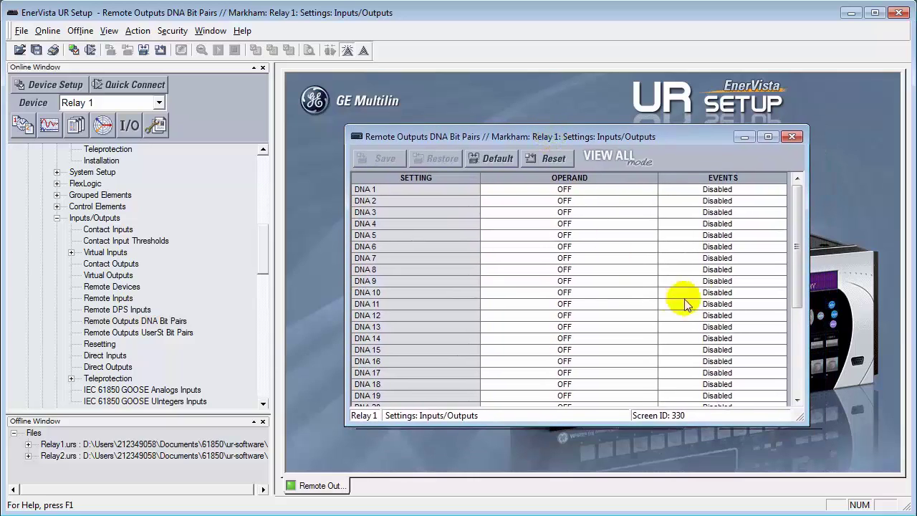
{"action": "left_click", "coordinate": [642, 190]}
{"action": "left_click", "coordinate": [650, 190]}
{"action": "left_click", "coordinate": [651, 191]}
{"action": "left_click", "coordinate": [650, 190]}
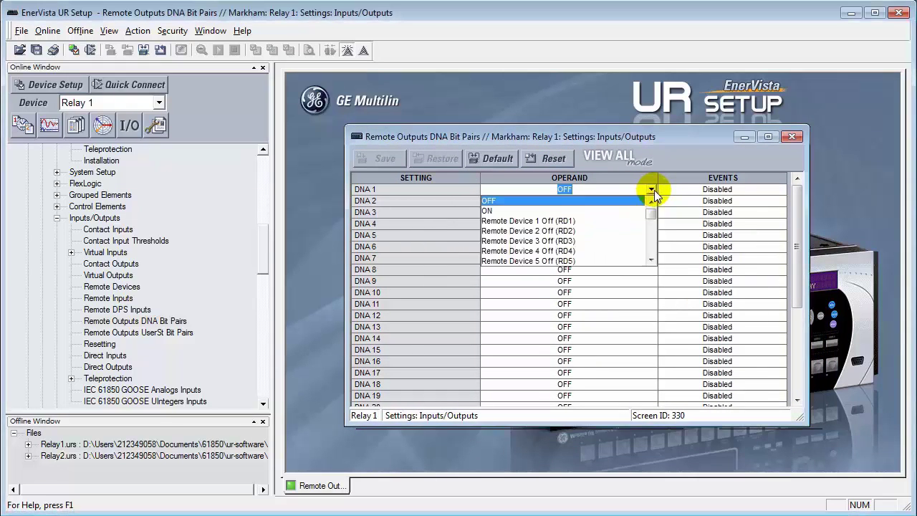
{"action": "left_click", "coordinate": [652, 191]}
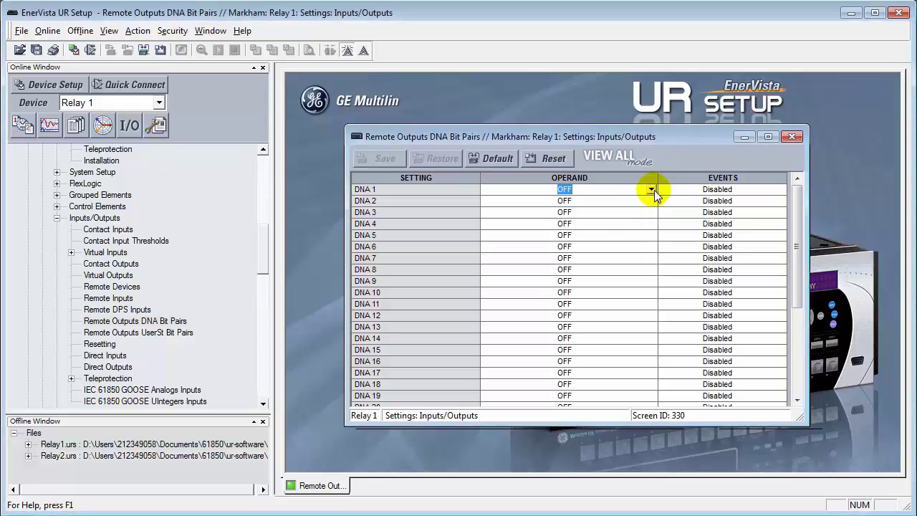
{"action": "type", "text": "Cont Ip"}
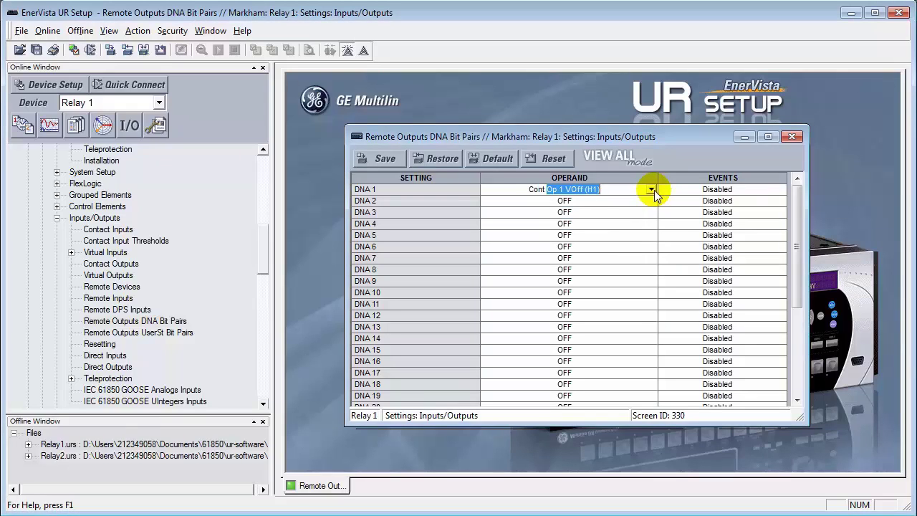
{"action": "type", "text": " 1 "}
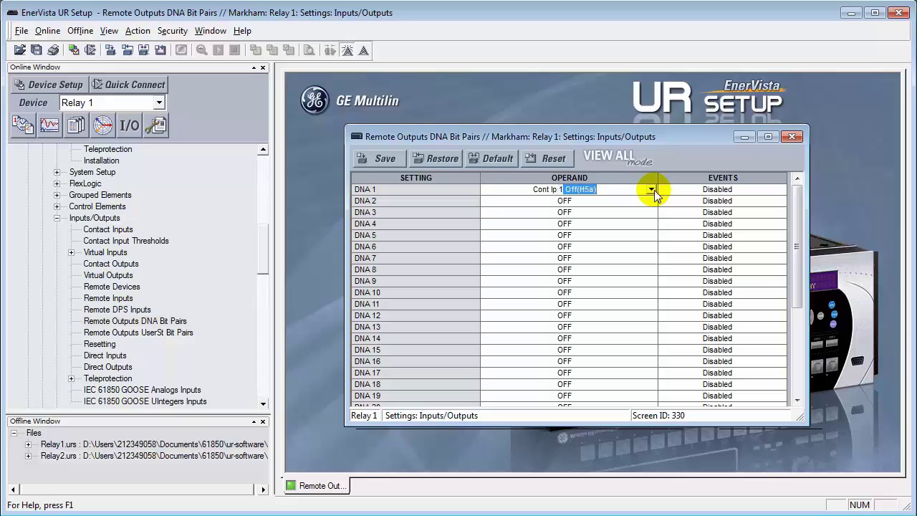
{"action": "type", "text": "On"}
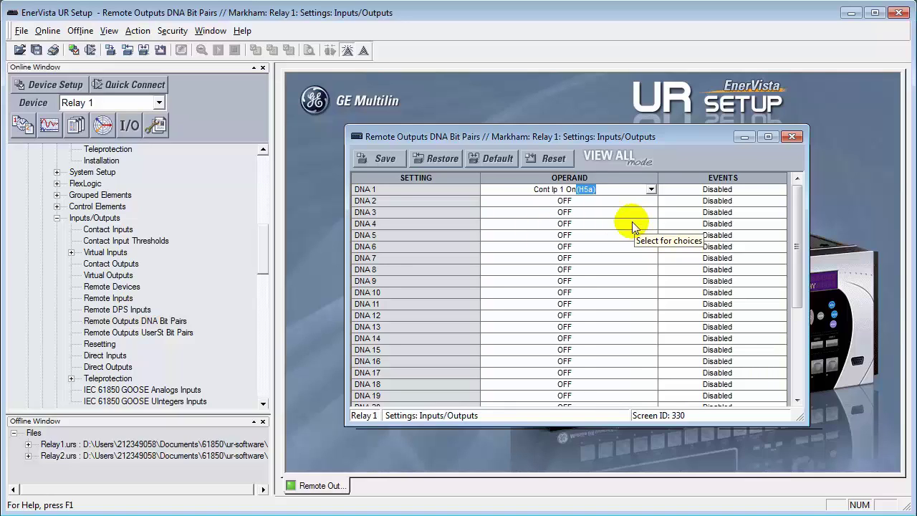
{"action": "left_click", "coordinate": [384, 158]}
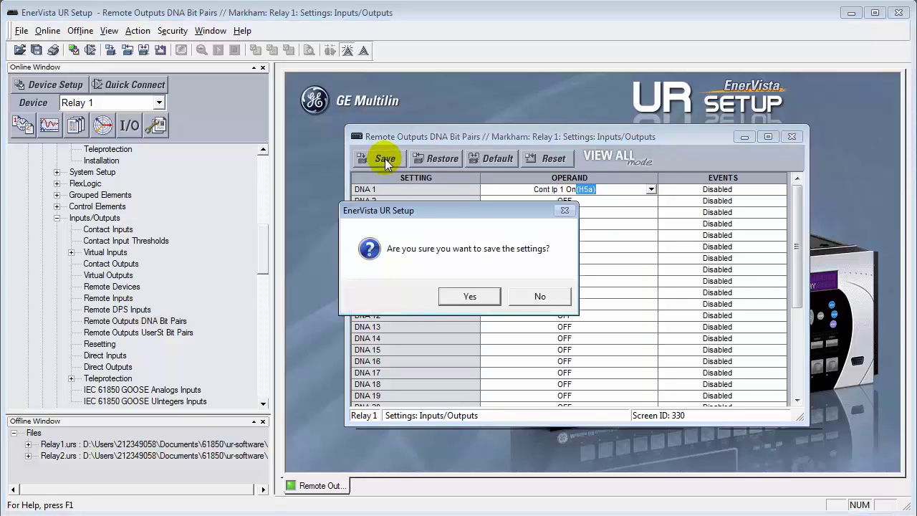
{"action": "left_click", "coordinate": [472, 294]}
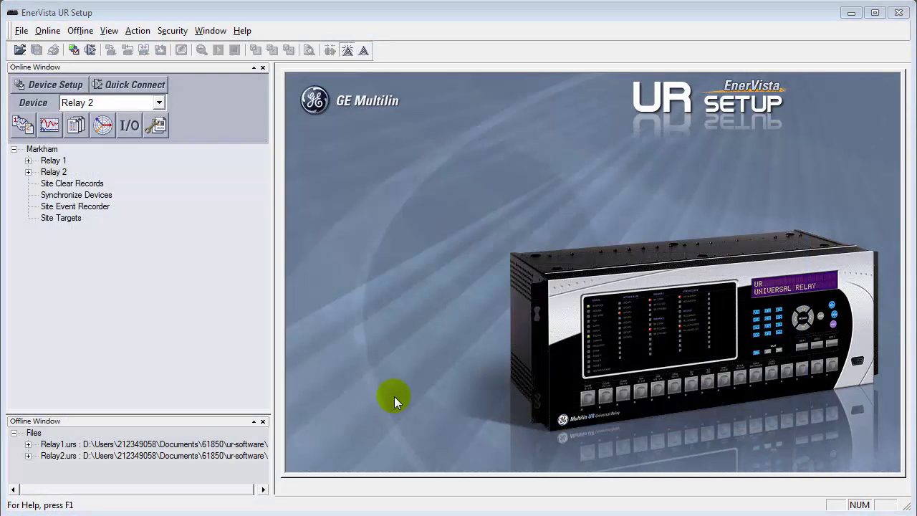
Open Relay 2's Remote Devices settings and set Remote Device 1 ID to Motor_A.
{"action": "left_click", "coordinate": [28, 172]}
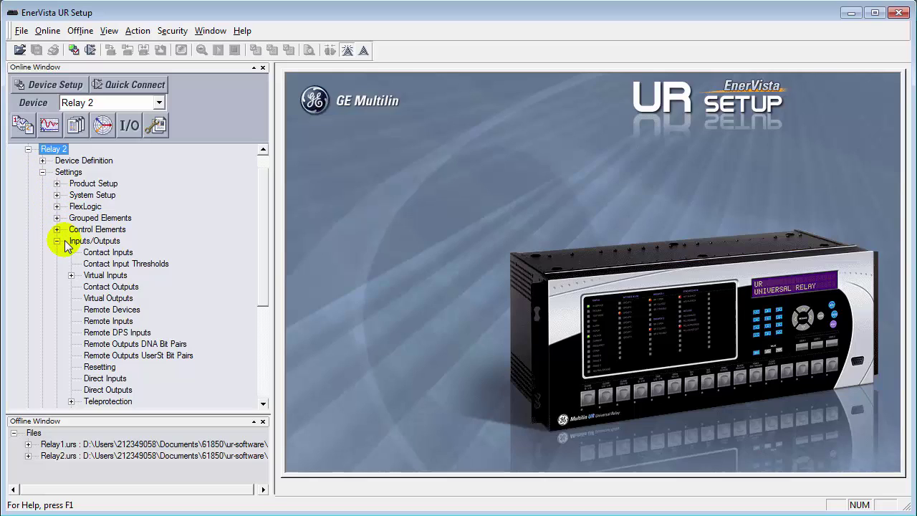
{"action": "left_click", "coordinate": [98, 311]}
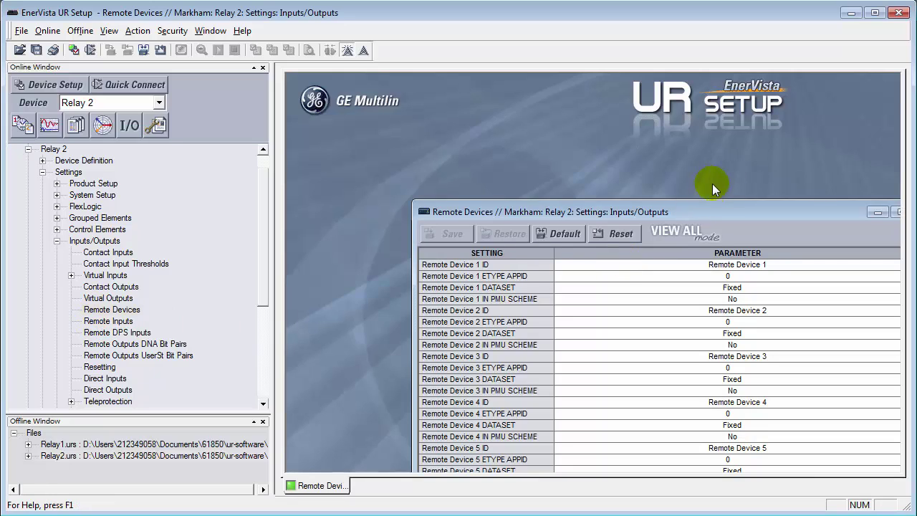
{"action": "left_click_drag", "start_coordinate": [701, 211], "coordinate": [582, 157]}
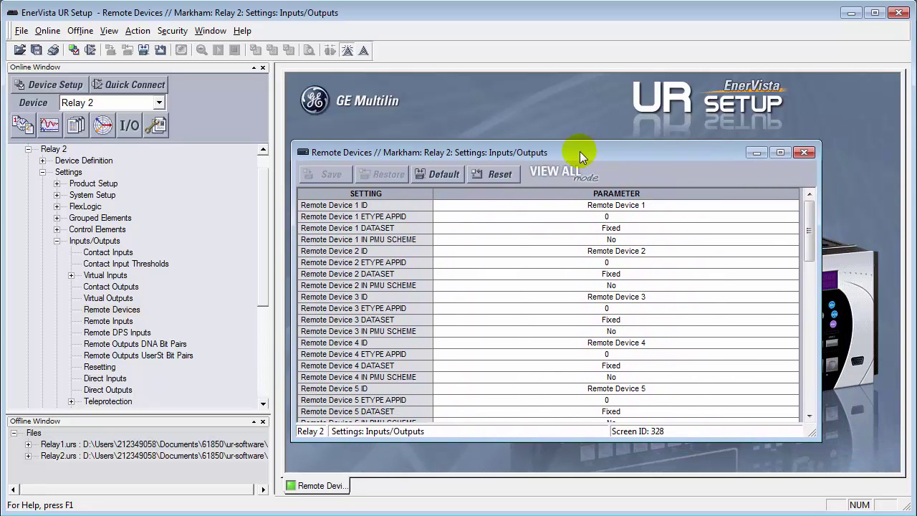
{"action": "left_click", "coordinate": [662, 205]}
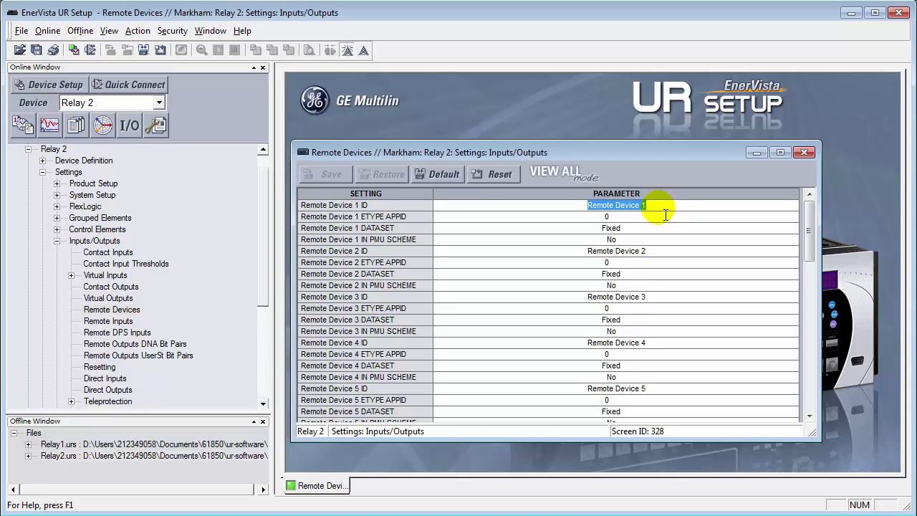
{"action": "type", "text": "Mot"}
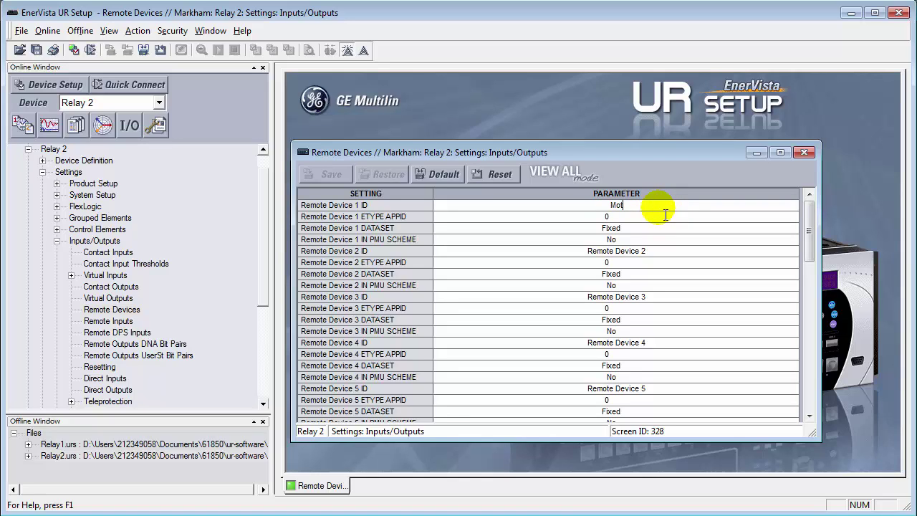
{"action": "type", "text": "or_A"}
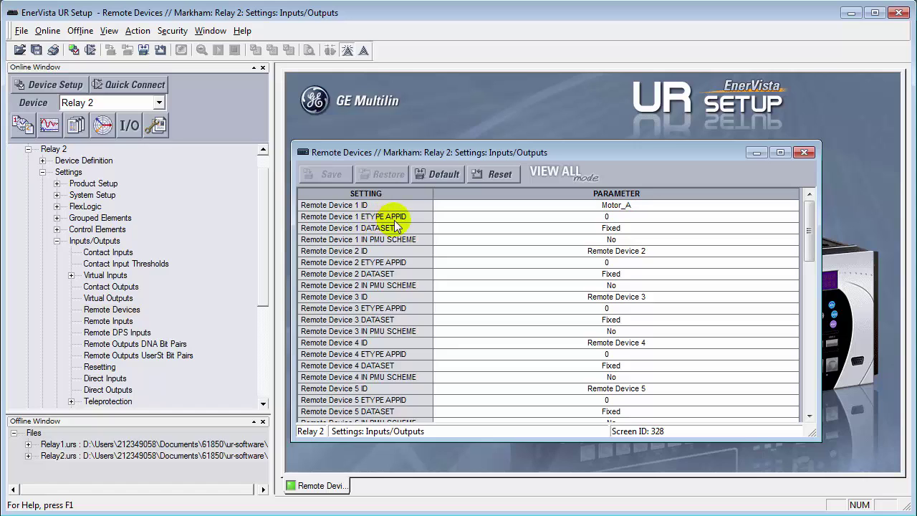
Set Remote Device 1 ETYPE APPID to 1, save the Remote Devices settings, and close the window.
{"action": "left_click", "coordinate": [635, 219]}
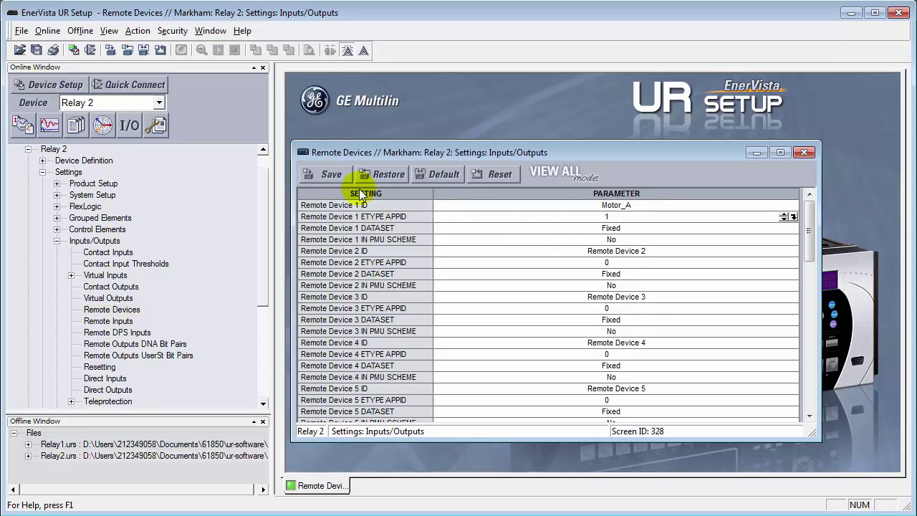
{"action": "left_click", "coordinate": [330, 175]}
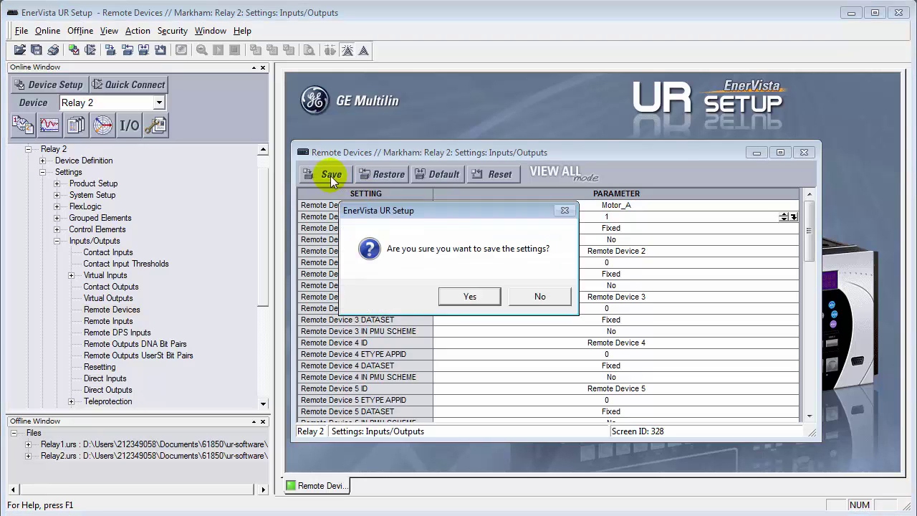
{"action": "left_click_drag", "start_coordinate": [441, 217], "coordinate": [549, 248]}
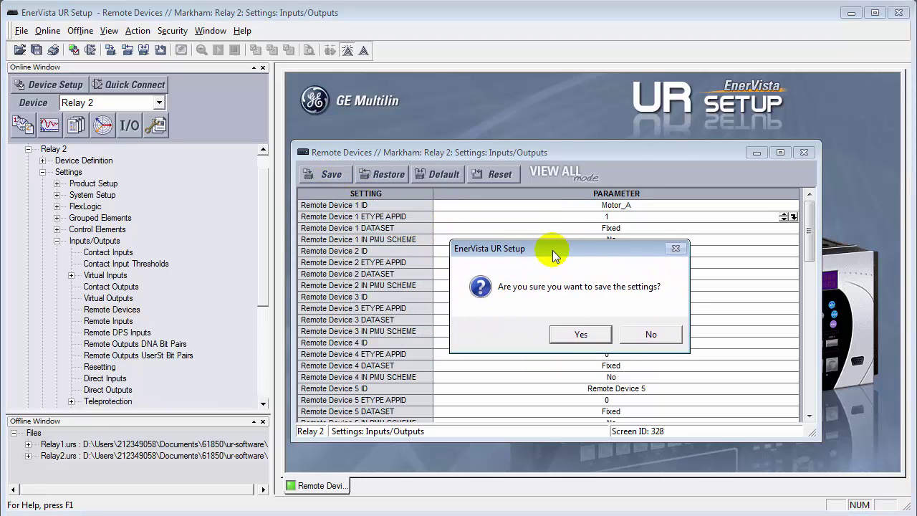
{"action": "left_click", "coordinate": [578, 333]}
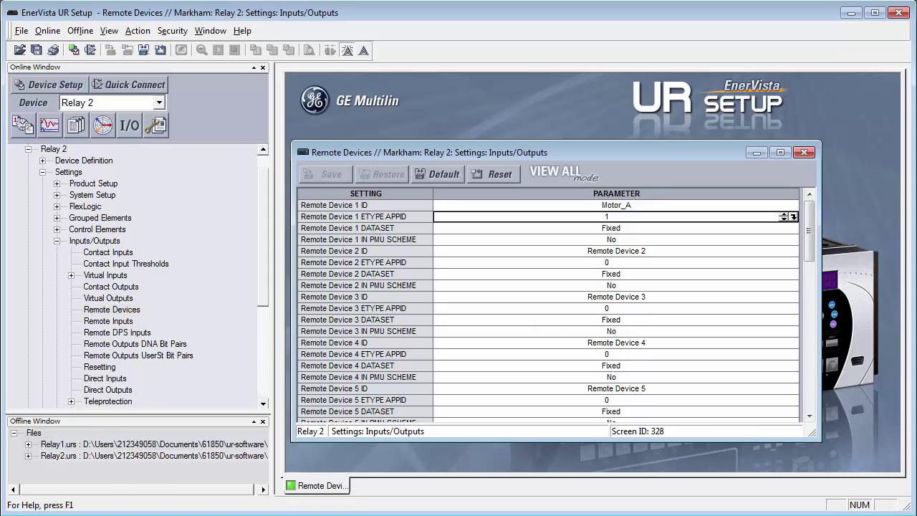
{"action": "key", "text": "alt+Tab"}
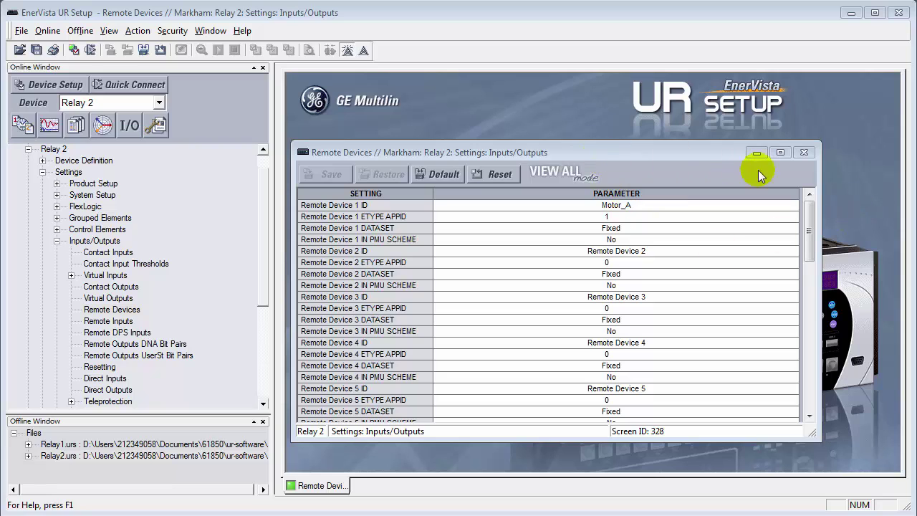
{"action": "left_click", "coordinate": [804, 152]}
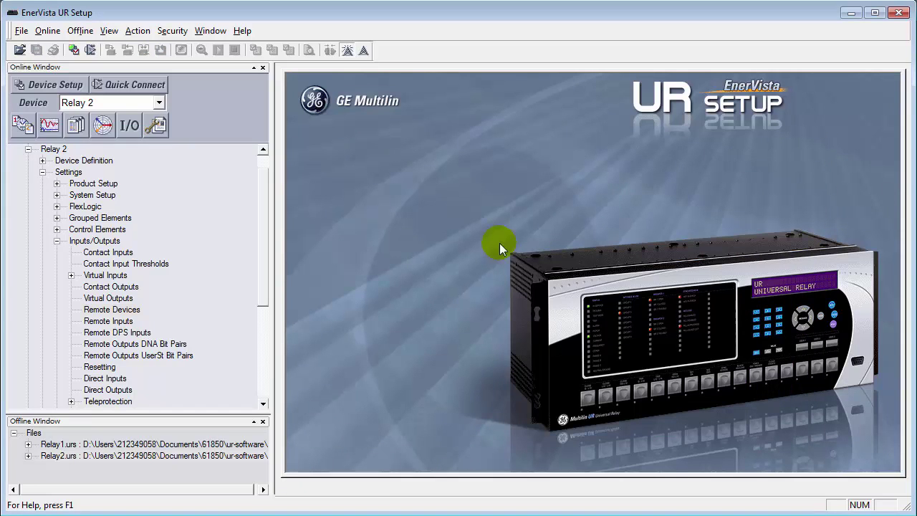
Open Relay 2's Remote Inputs, name Remote Input 1 'Brk1 52a' with device Motor_A.
{"action": "double_click", "coordinate": [104, 322]}
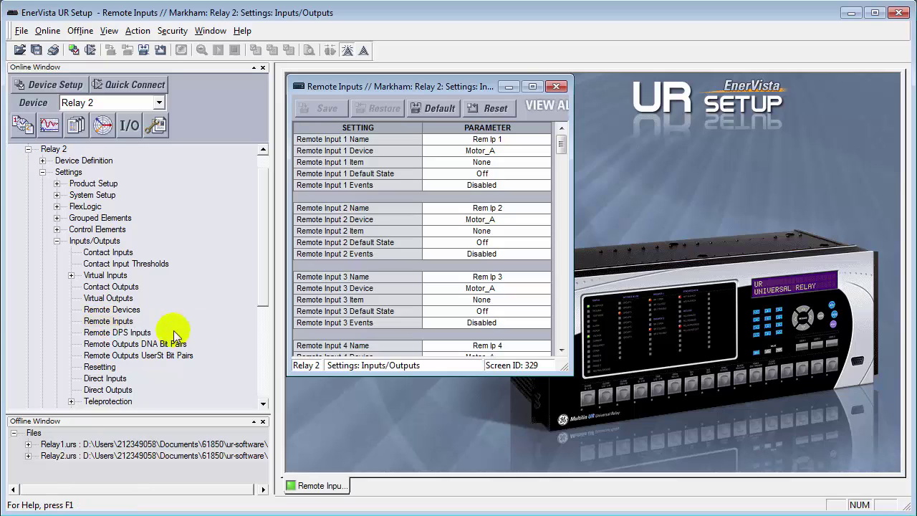
{"action": "left_click_drag", "start_coordinate": [439, 93], "coordinate": [496, 112]}
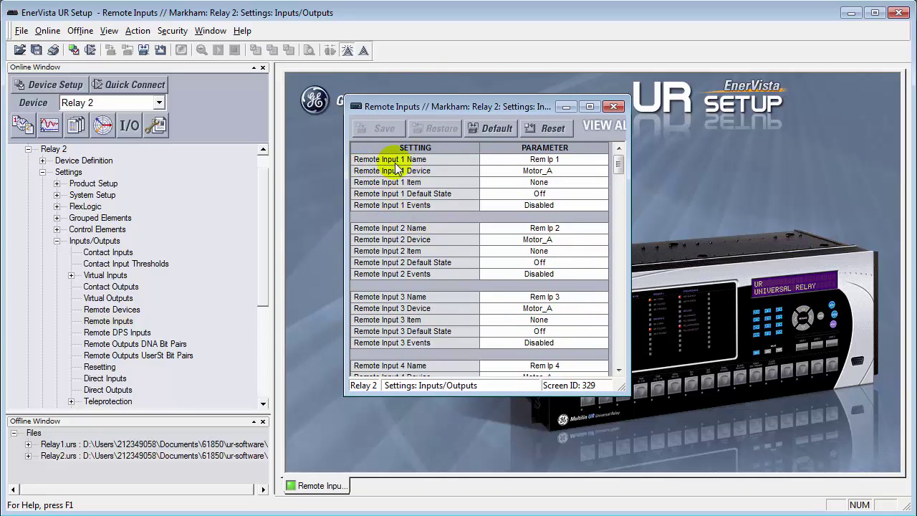
{"action": "left_click", "coordinate": [574, 160]}
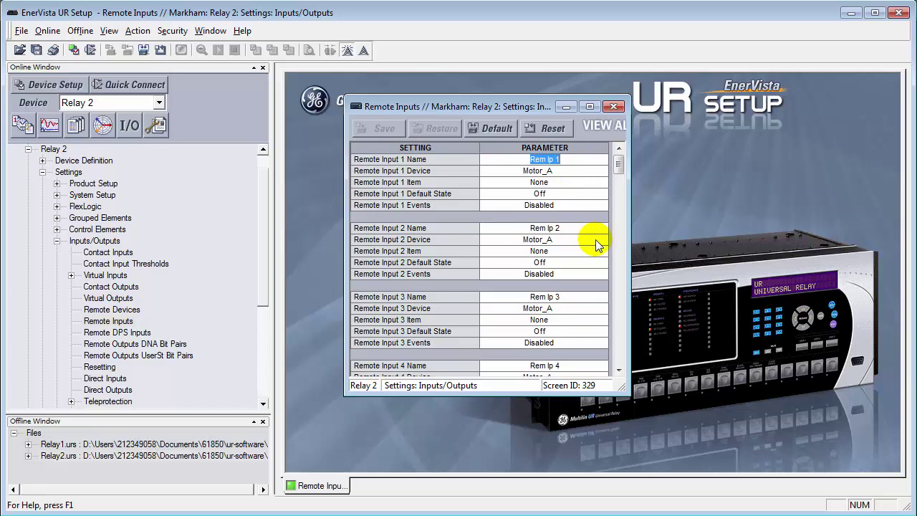
{"action": "type", "text": "Brk"}
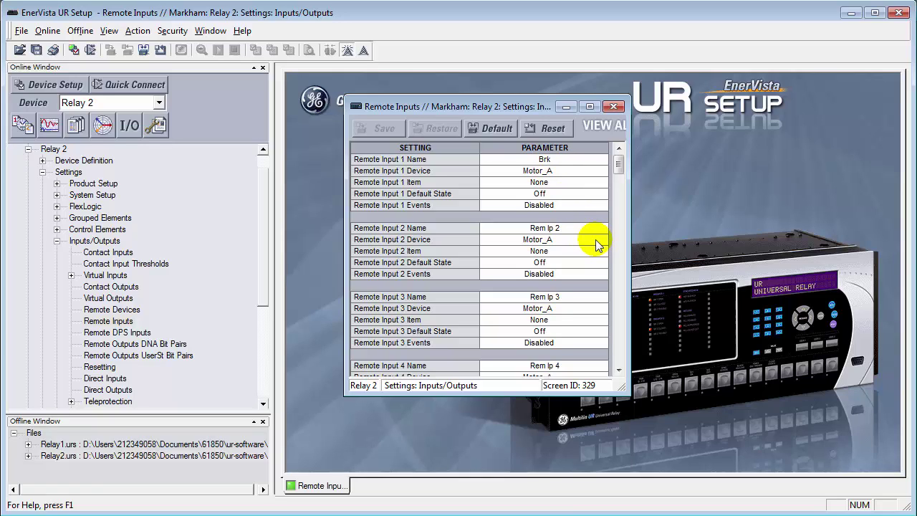
{"action": "type", "text": "1 52a"}
{"action": "left_click", "coordinate": [594, 174]}
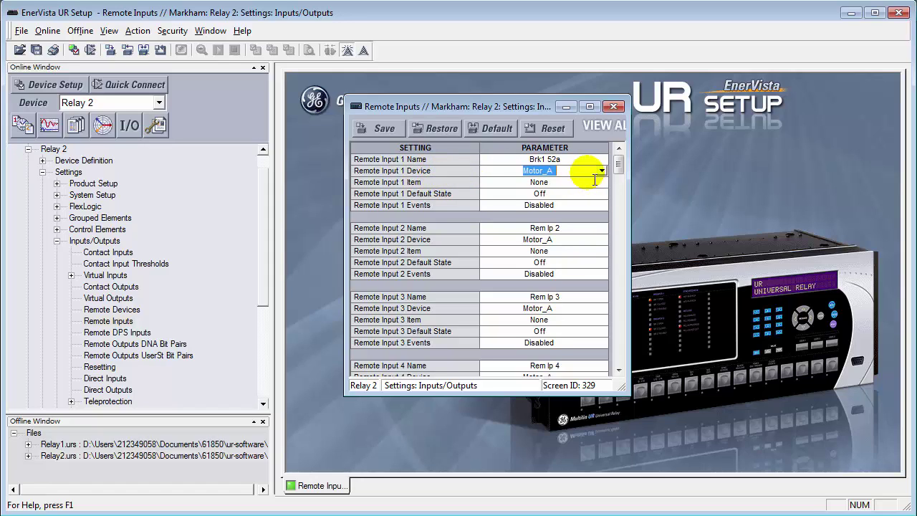
{"action": "left_click", "coordinate": [600, 172]}
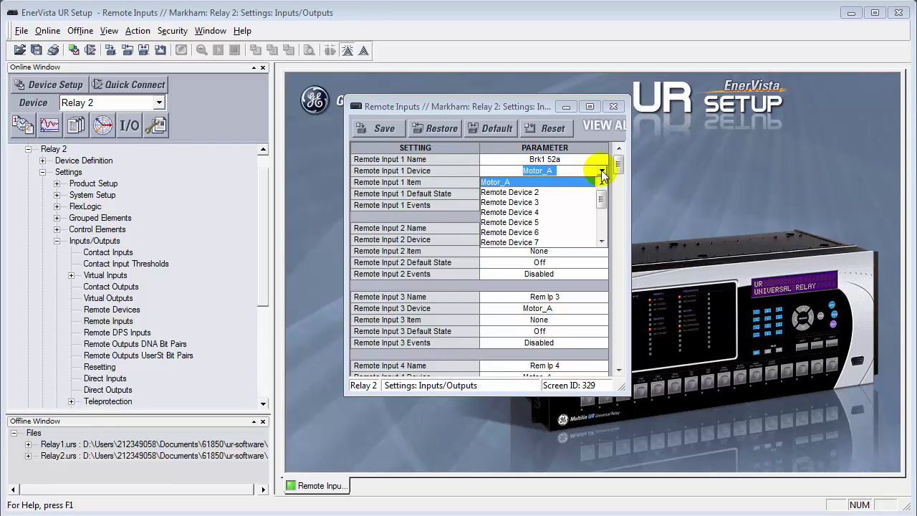
{"action": "left_click", "coordinate": [601, 170]}
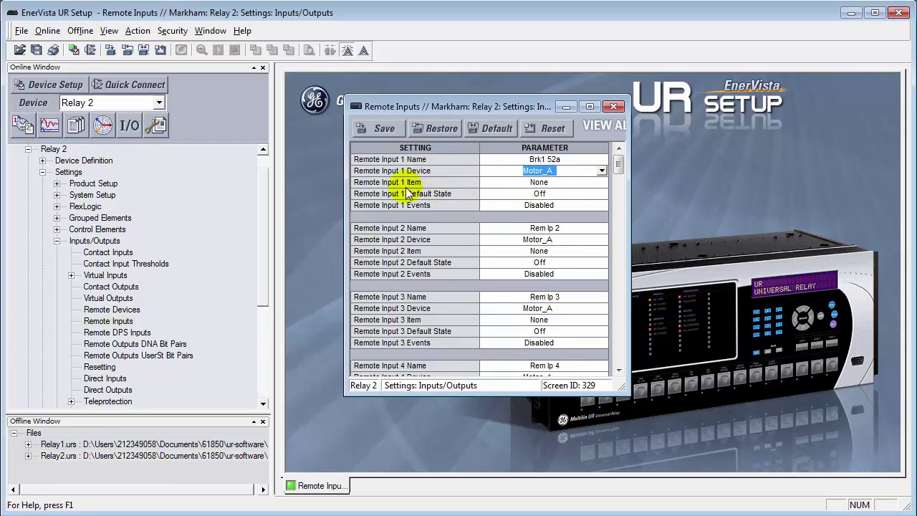
Map Remote Input 1 to item DNA-1, save the settings, and close the window.
{"action": "left_click", "coordinate": [579, 182]}
{"action": "left_click", "coordinate": [601, 182]}
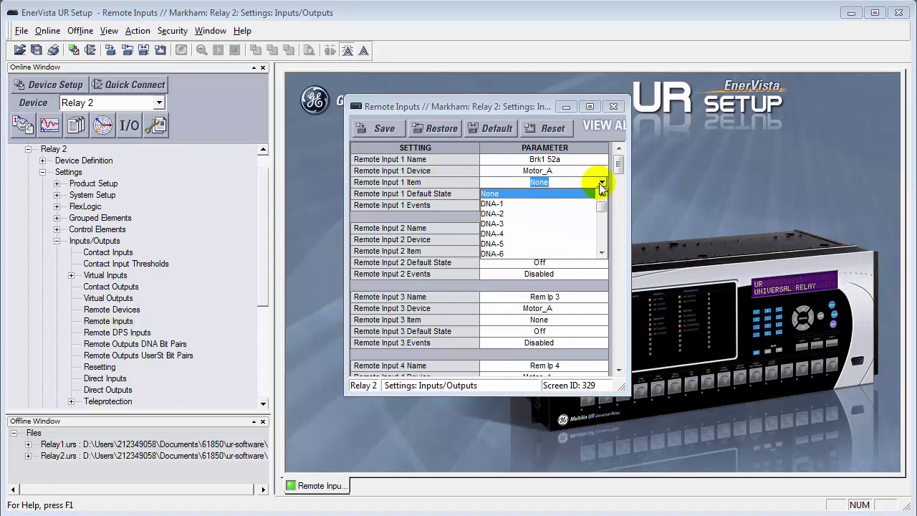
{"action": "left_click", "coordinate": [506, 204]}
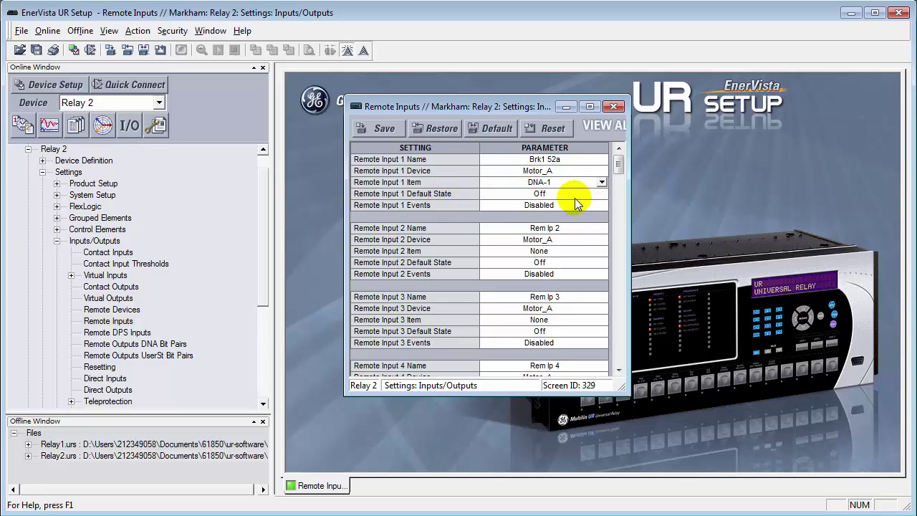
{"action": "left_click", "coordinate": [385, 130]}
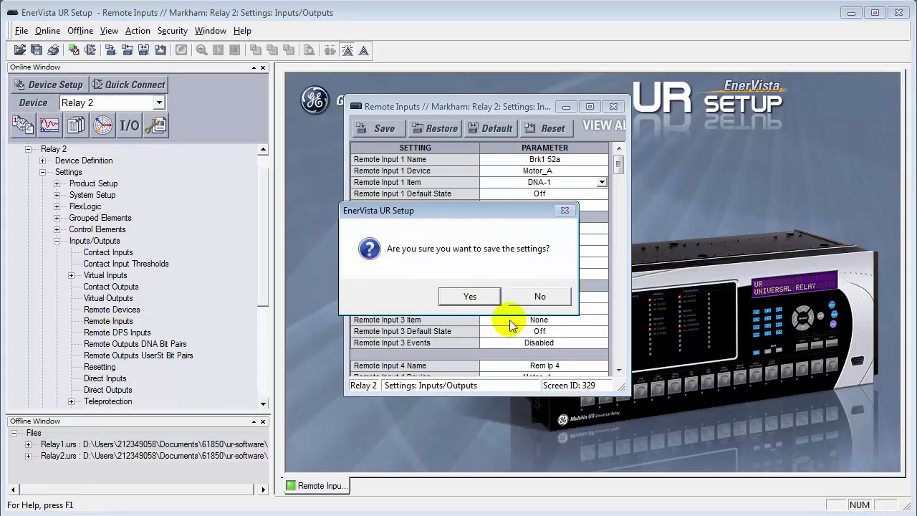
{"action": "left_click", "coordinate": [470, 297]}
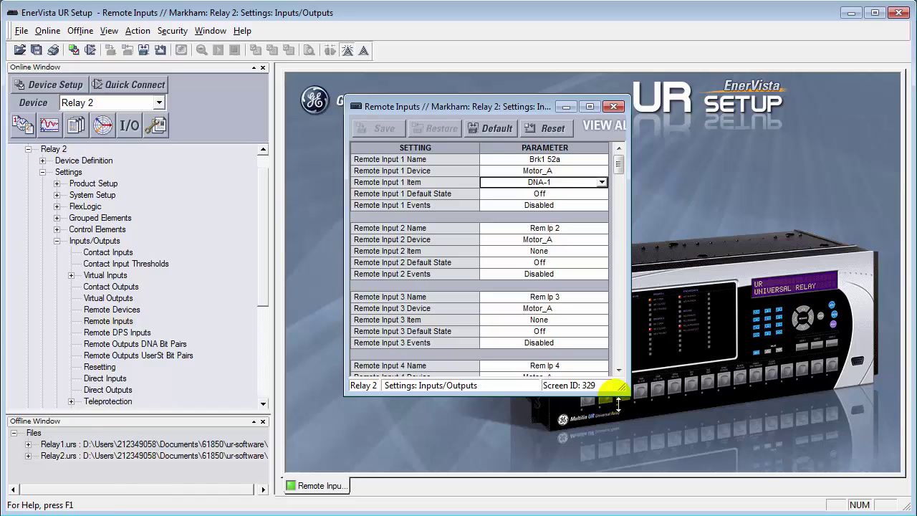
{"action": "left_click", "coordinate": [613, 107]}
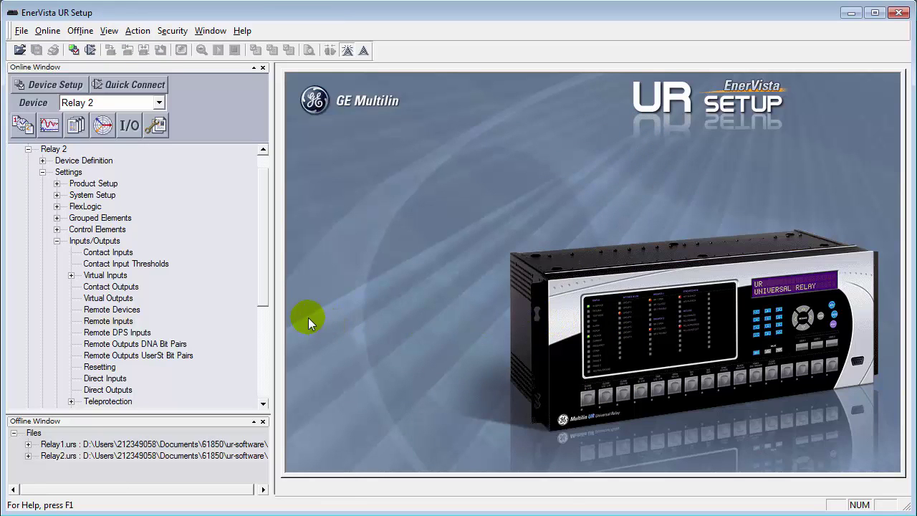
Open Relay 2's Actual Values > Status > Remote Devices Status, showing Motor_A Online.
{"action": "left_click", "coordinate": [57, 241]}
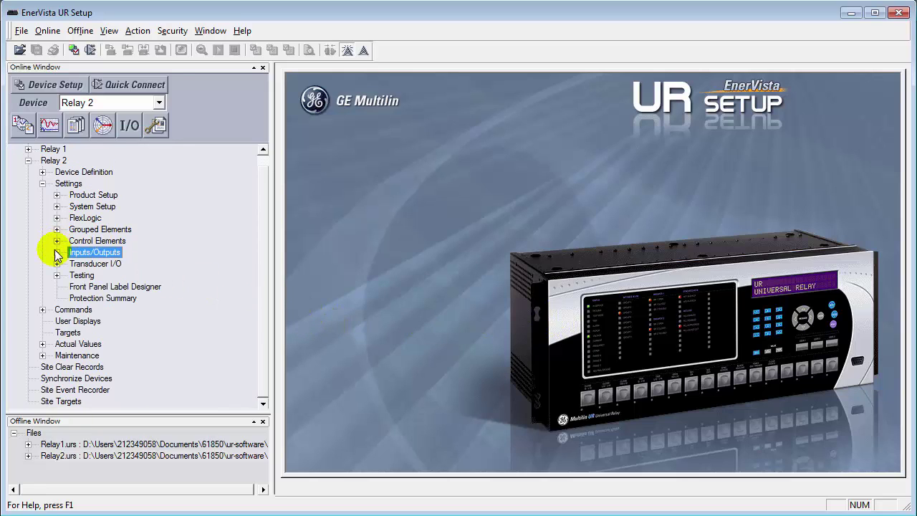
{"action": "left_click", "coordinate": [42, 183]}
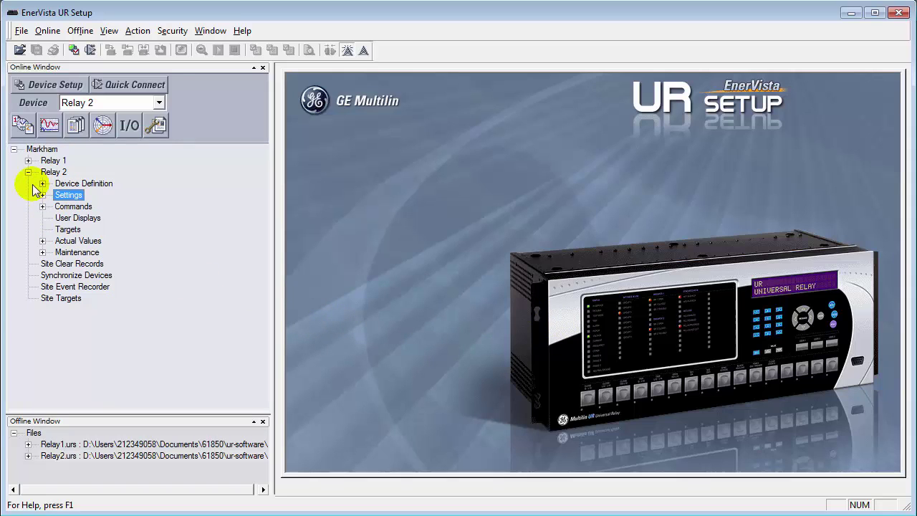
{"action": "left_click", "coordinate": [28, 173]}
{"action": "left_click", "coordinate": [28, 173]}
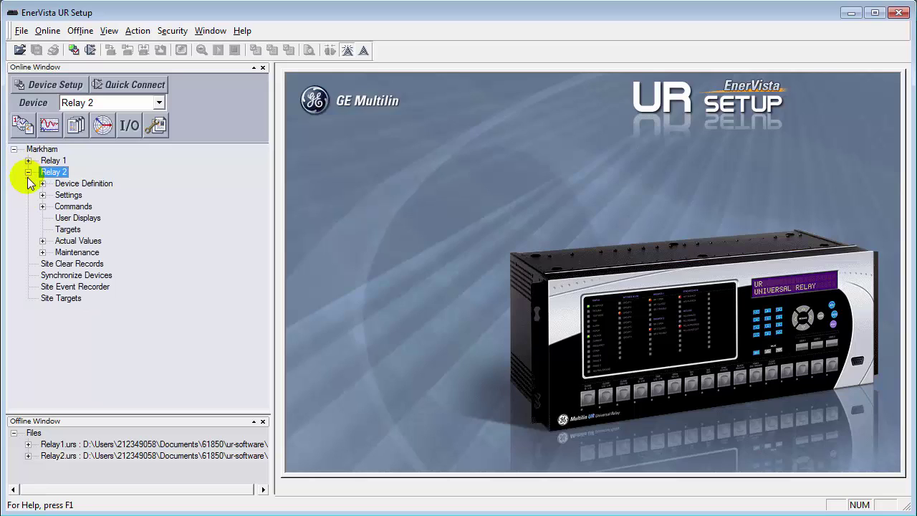
{"action": "left_click", "coordinate": [42, 242]}
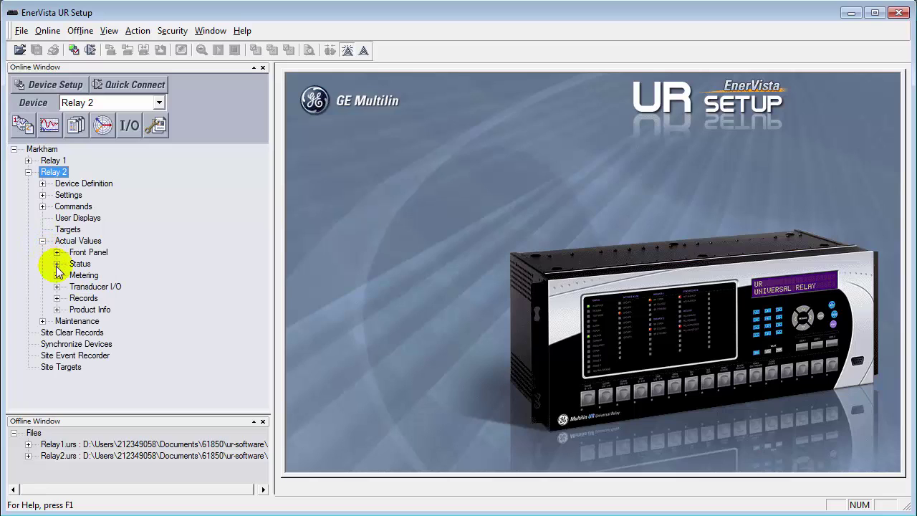
{"action": "left_click", "coordinate": [57, 263]}
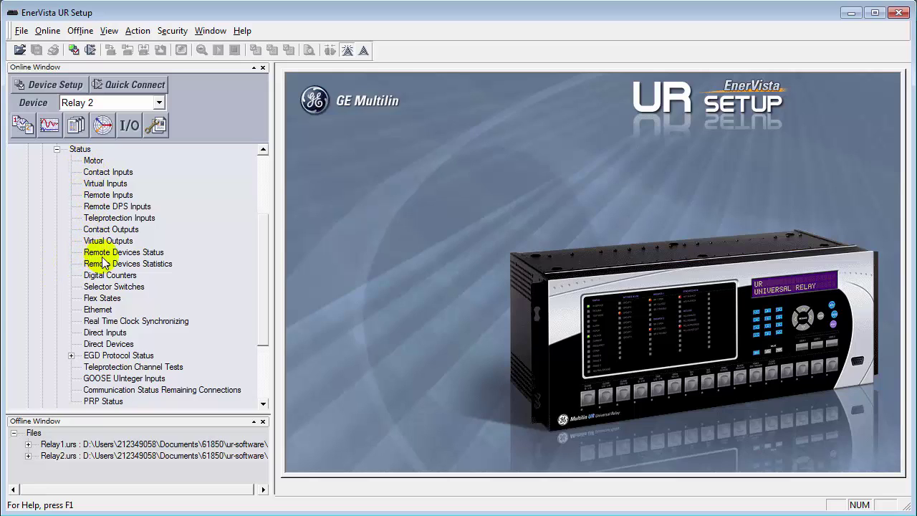
{"action": "double_click", "coordinate": [127, 253]}
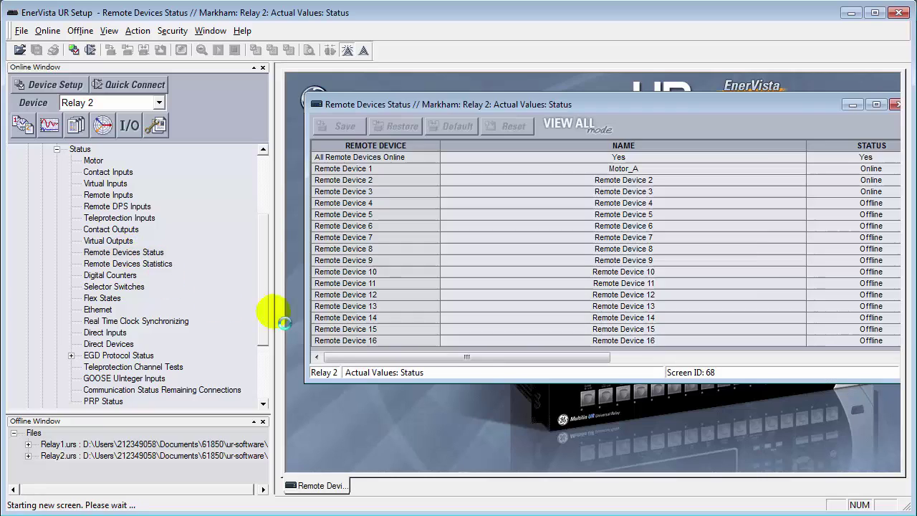
{"action": "left_click_drag", "start_coordinate": [272, 392], "coordinate": [245, 383]}
{"action": "left_click_drag", "start_coordinate": [542, 100], "coordinate": [528, 101]}
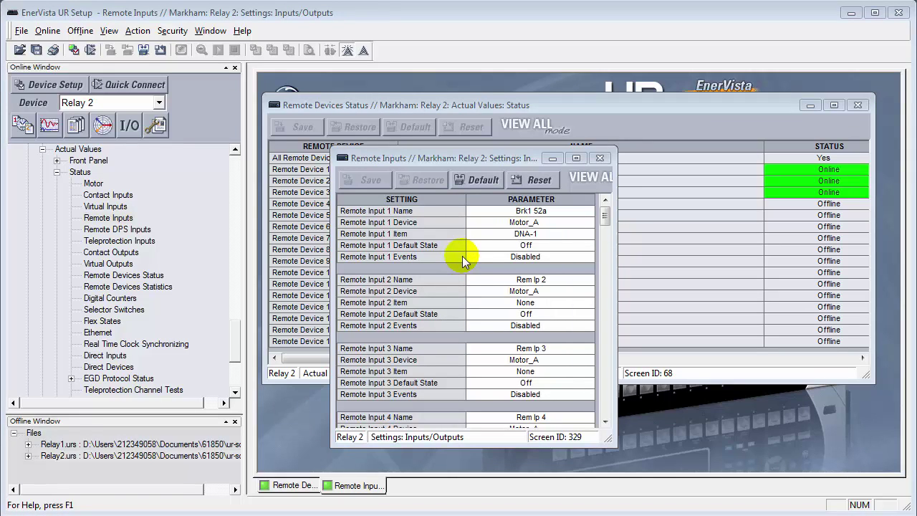
Close the open windows and open Relay 2's Actual Values > Status > Remote Inputs, showing Brk1 52a On.
{"action": "left_click", "coordinate": [600, 158]}
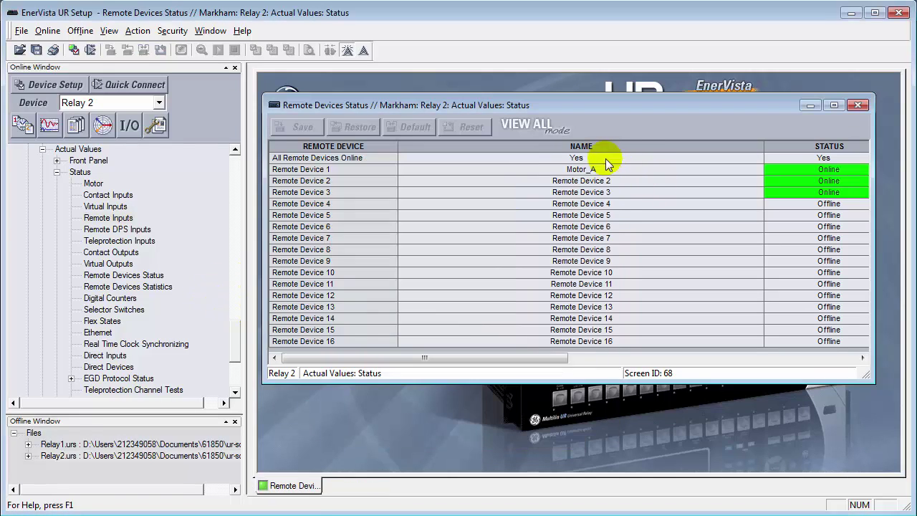
{"action": "left_click", "coordinate": [857, 106]}
{"action": "left_click_drag", "start_coordinate": [232, 335], "coordinate": [255, 185]}
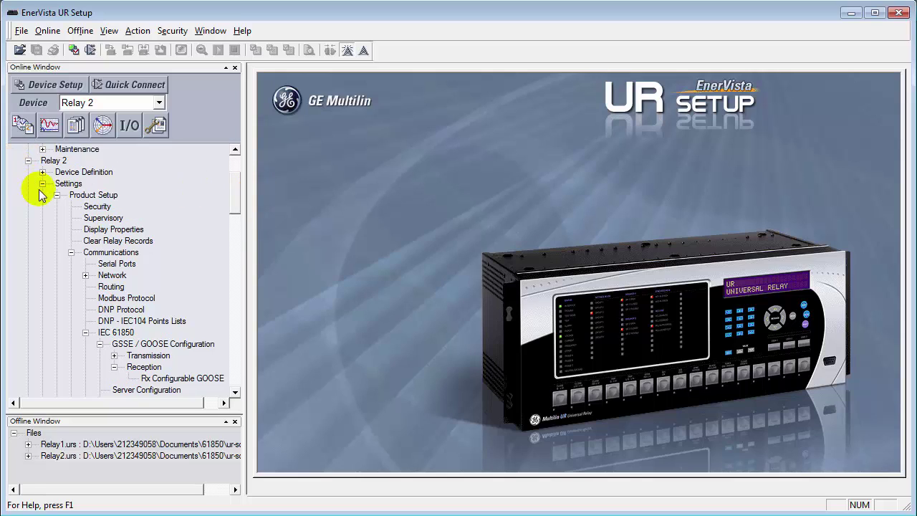
{"action": "left_click", "coordinate": [42, 184]}
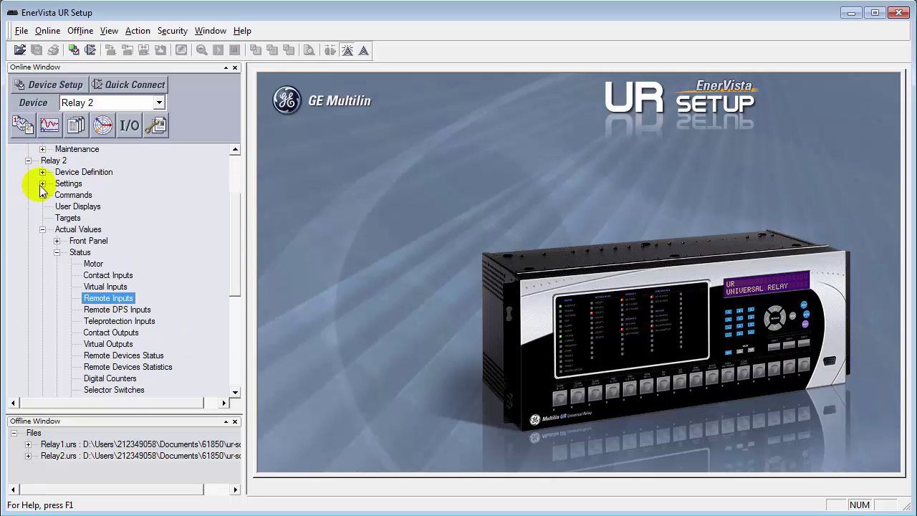
{"action": "left_click", "coordinate": [42, 230]}
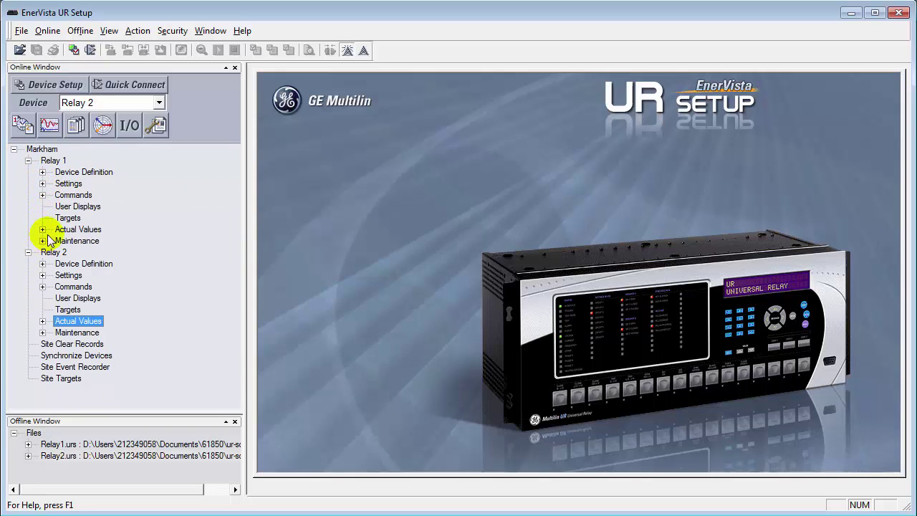
{"action": "left_click", "coordinate": [42, 321]}
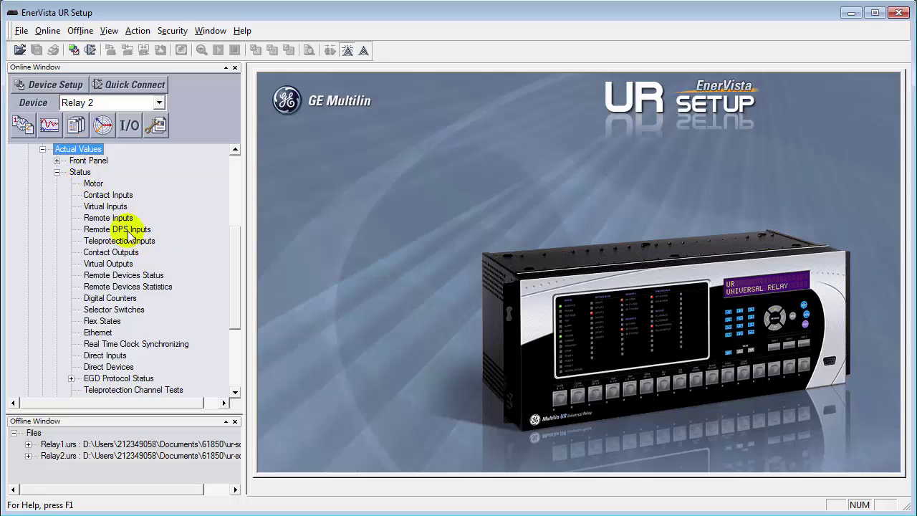
{"action": "double_click", "coordinate": [95, 219]}
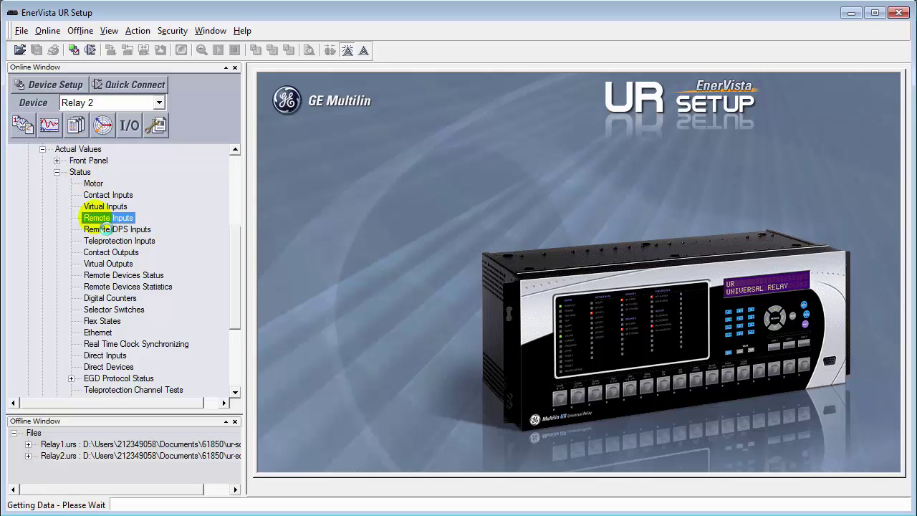